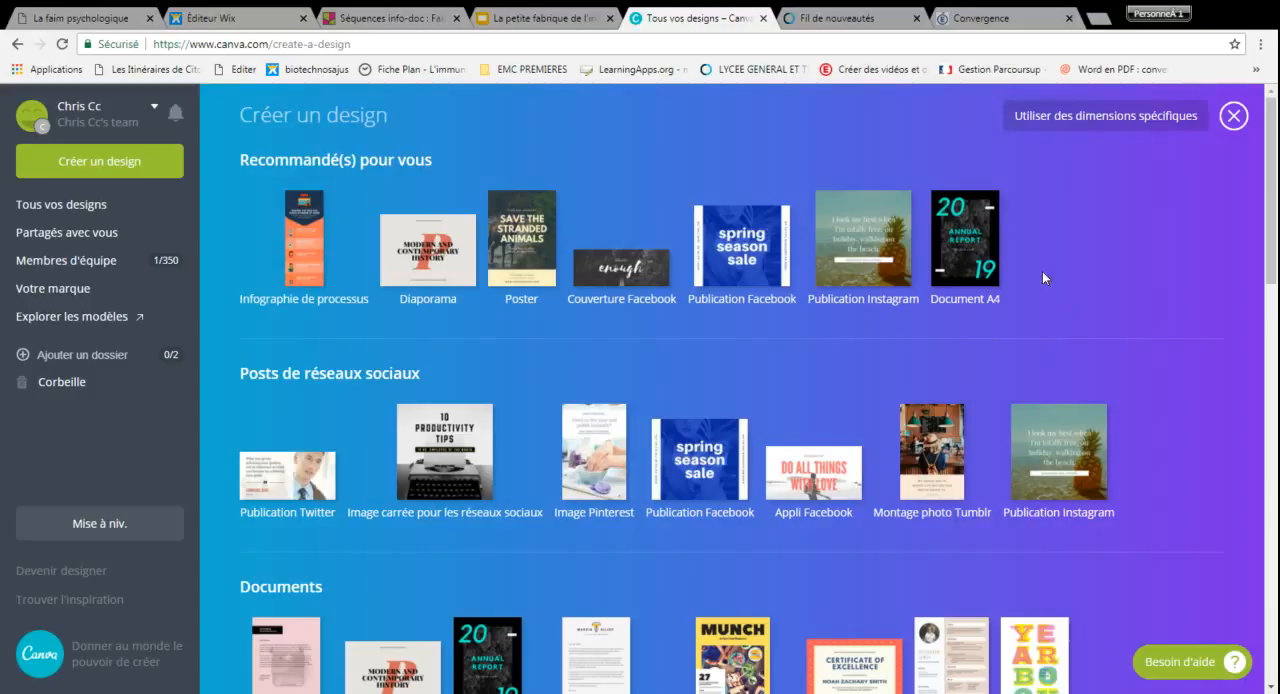
Create a new A4 document and apply the first page of the Pastel Abstract Job Fair Flyer template
left_click(964, 236)
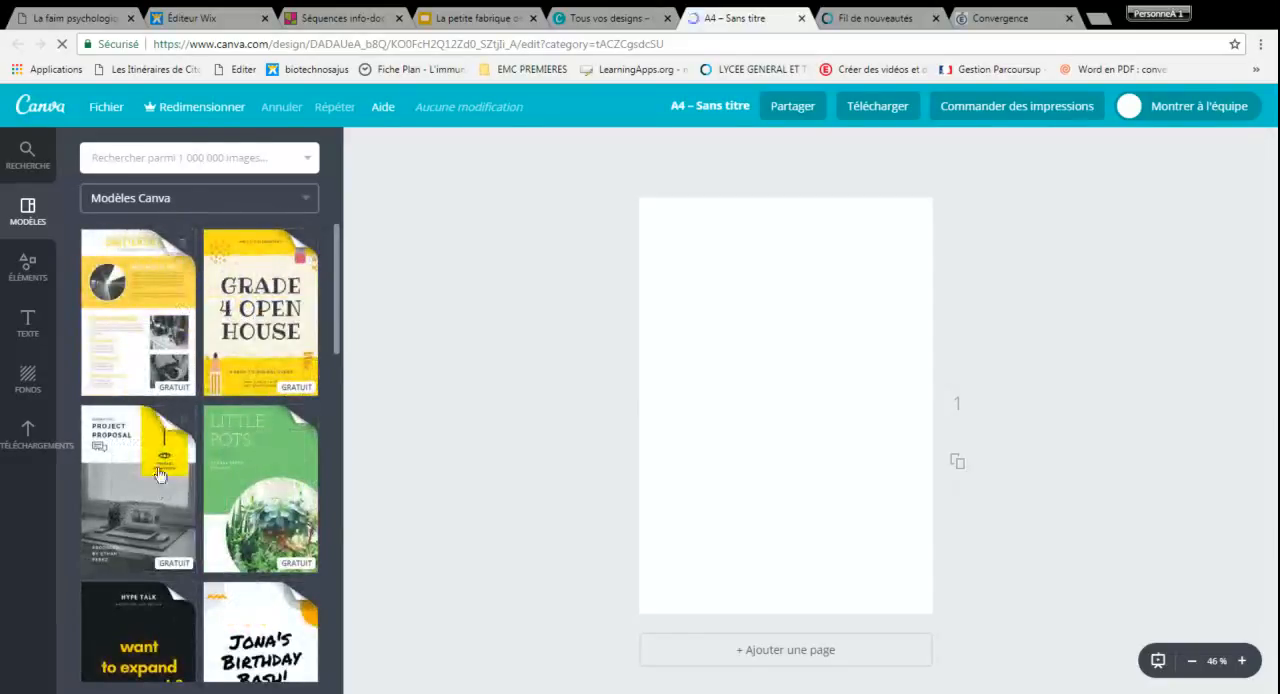
scroll(158, 474, "down", 5)
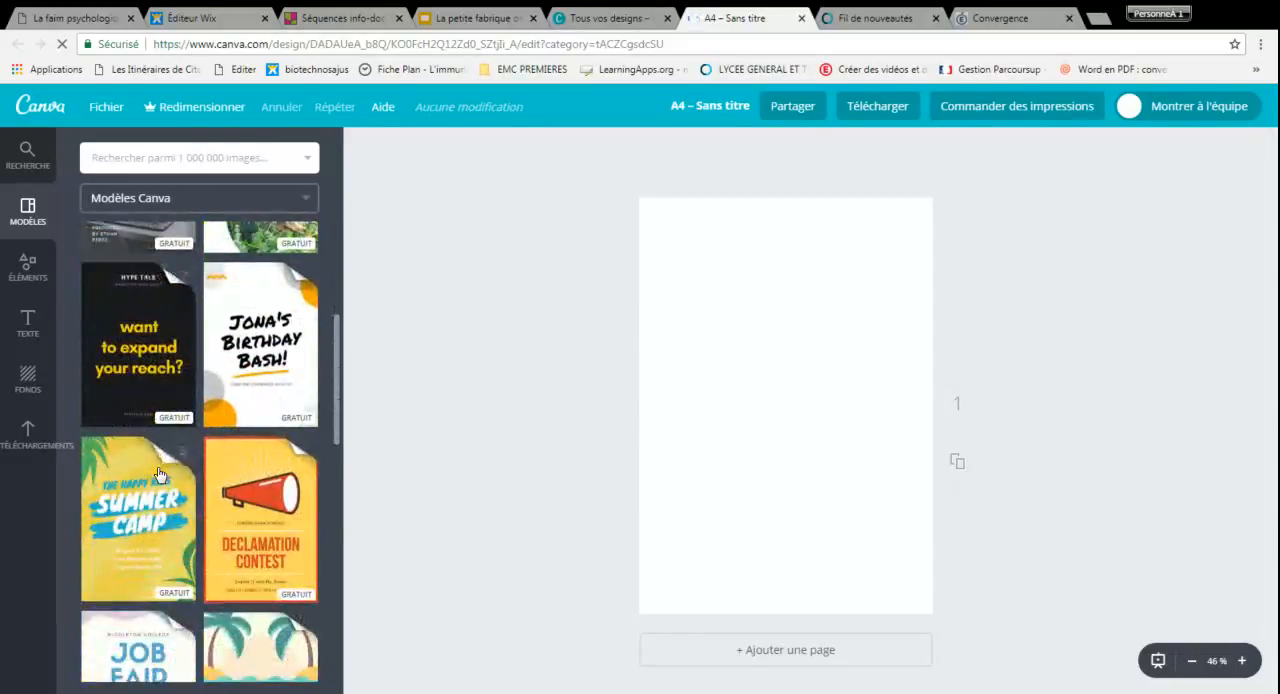
scroll(155, 465, "down", 1)
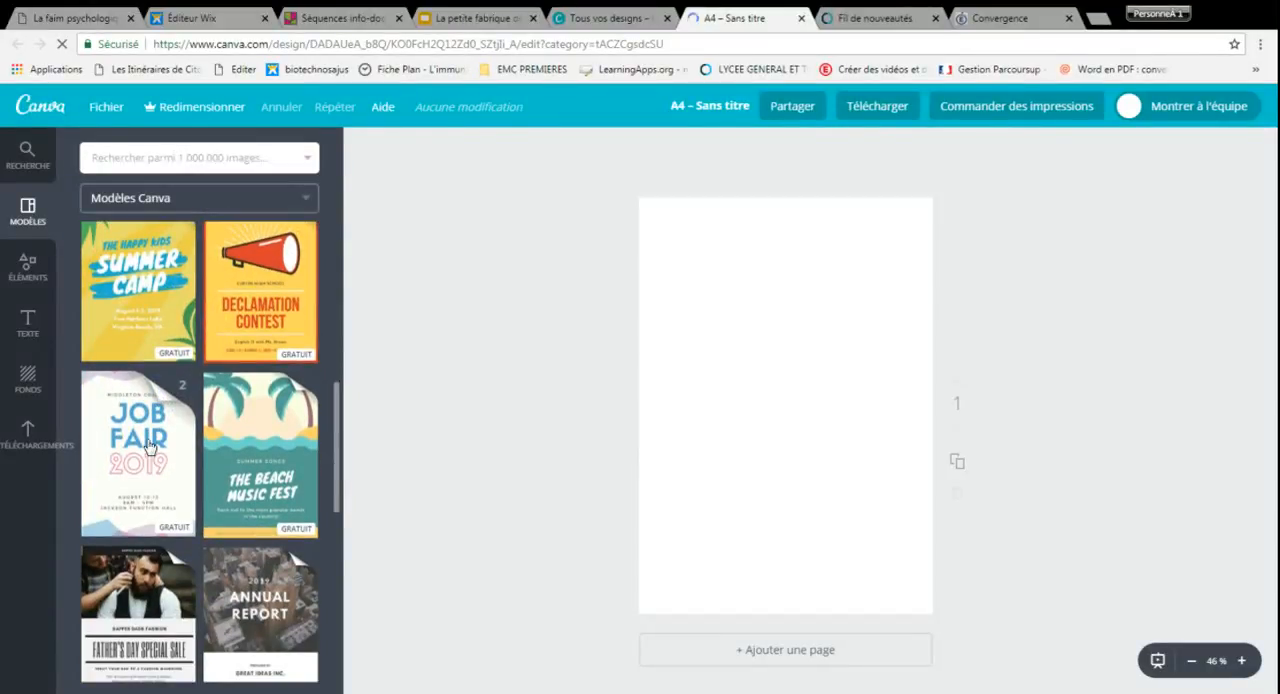
left_click(148, 446)
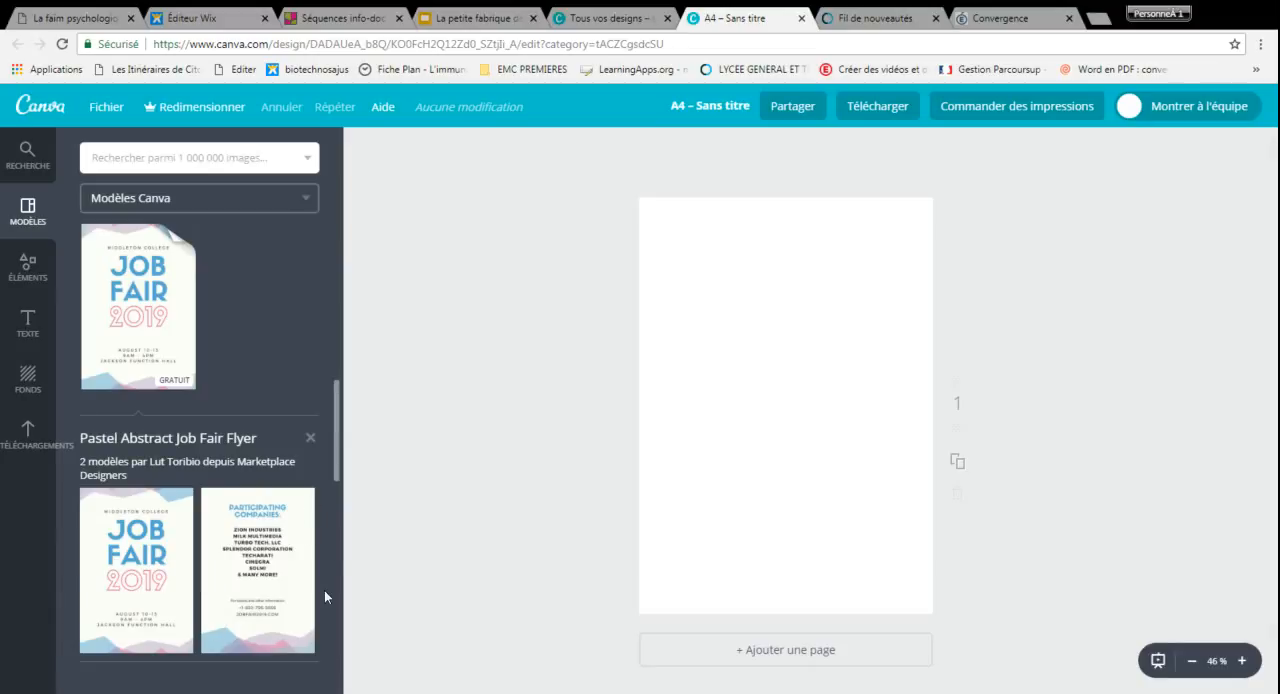
left_click(117, 565)
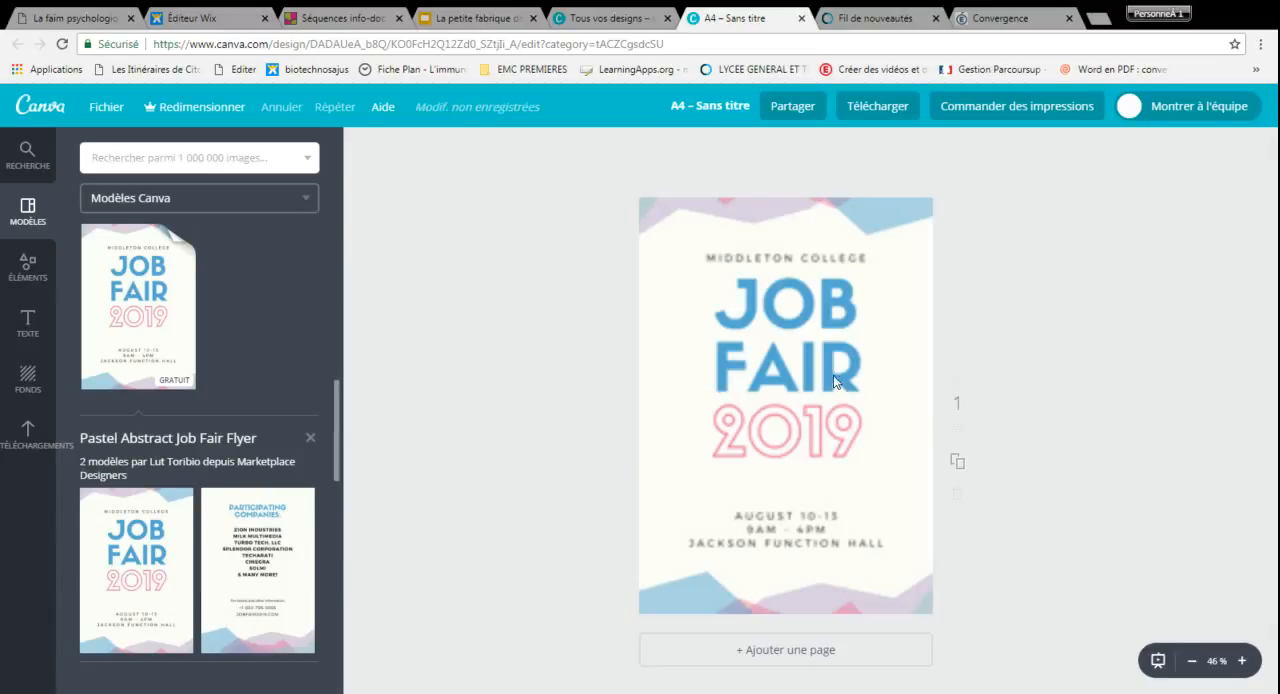
Add a second page and apply the flyer template's Participating Companies layout to it
left_click(745, 650)
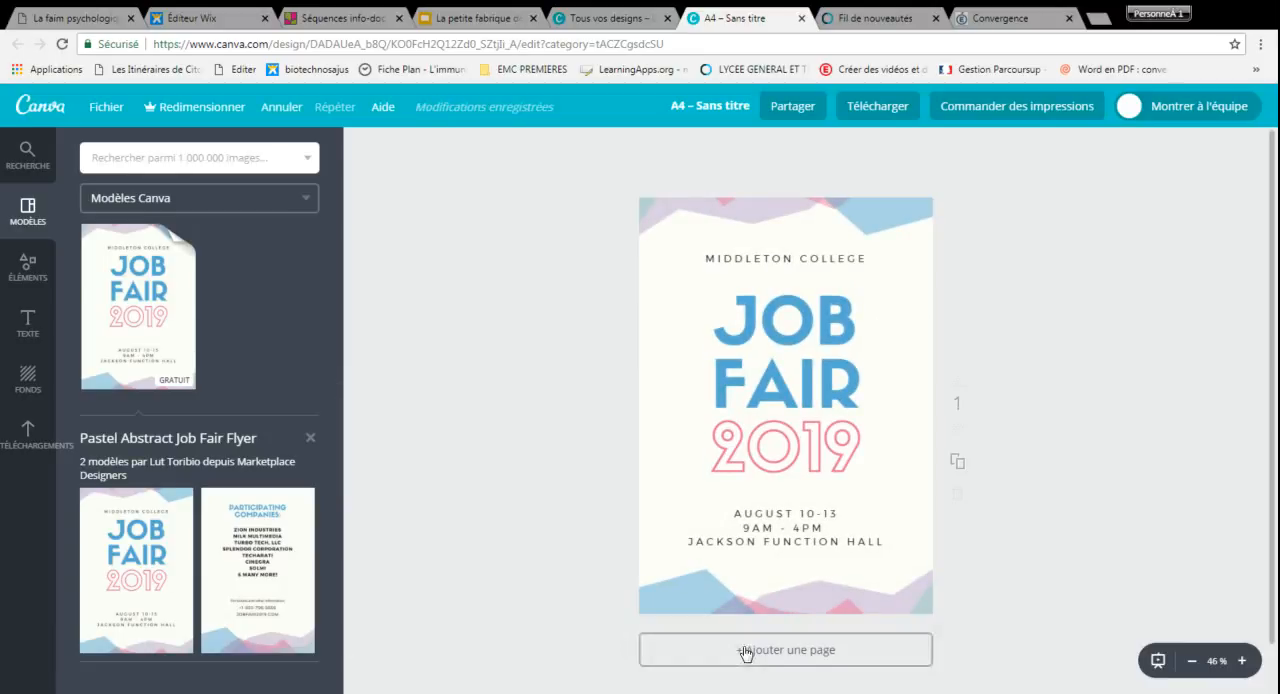
left_click(244, 579)
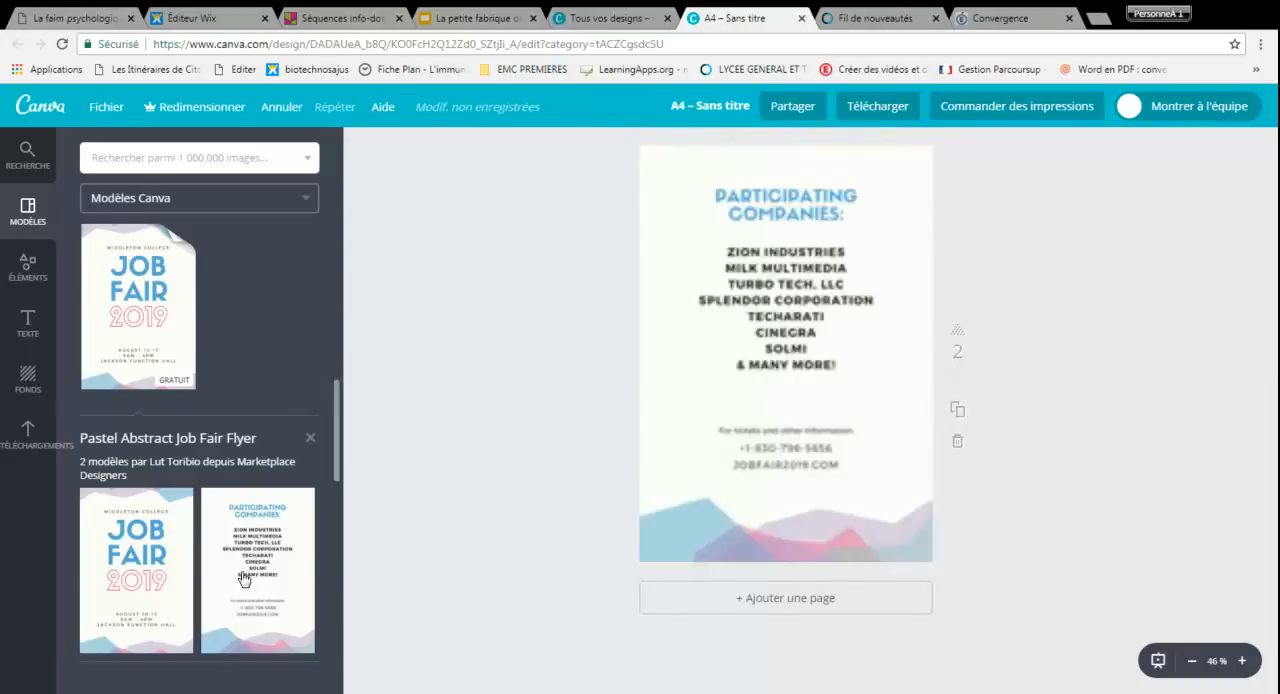
scroll(775, 425, "up", 5)
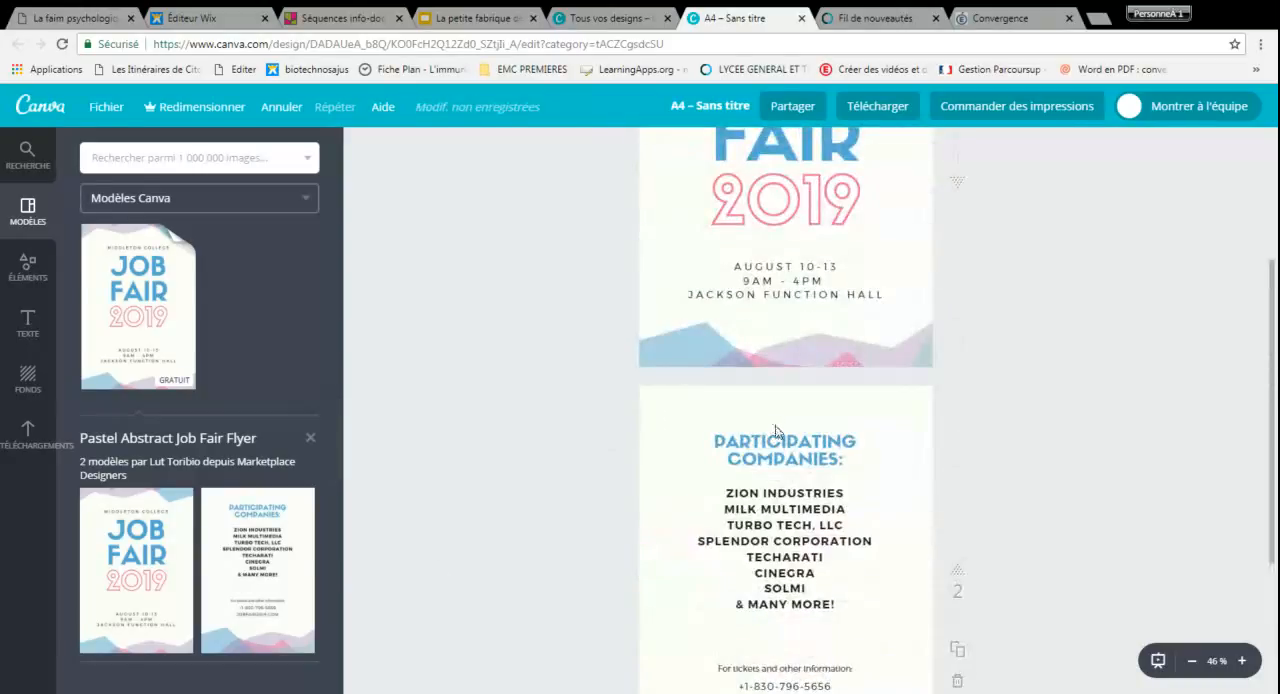
scroll(946, 403, "down", 5)
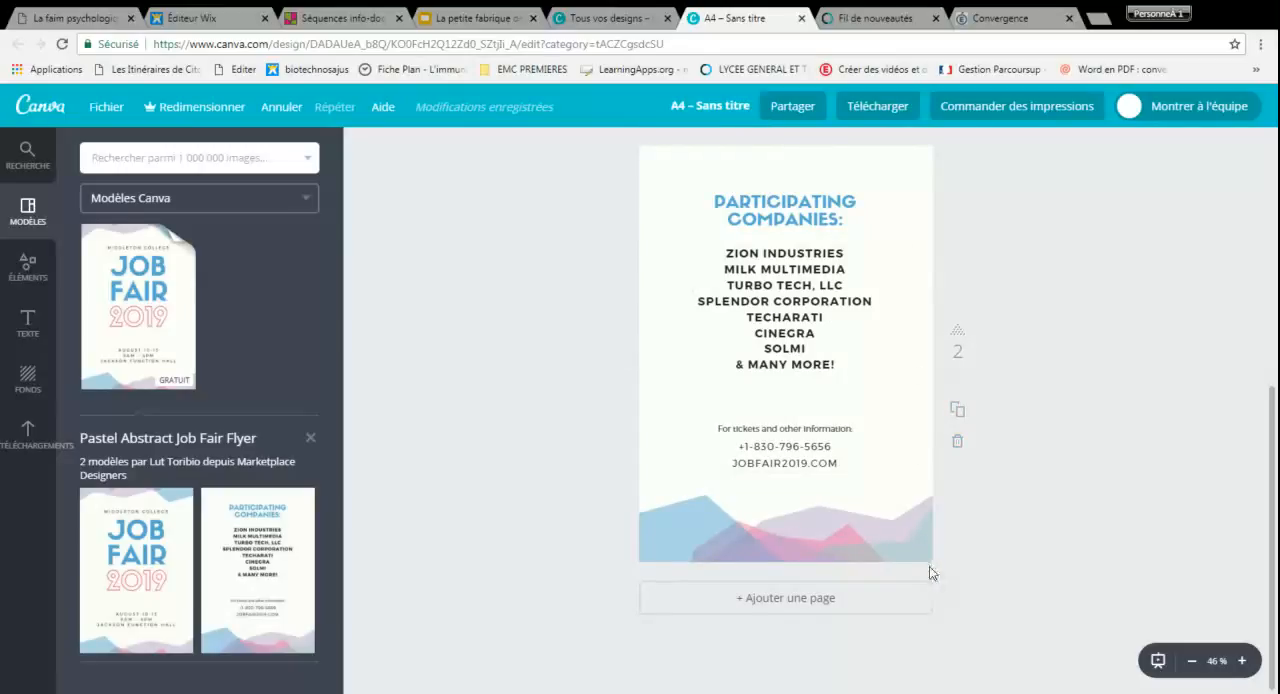
left_click(1242, 661)
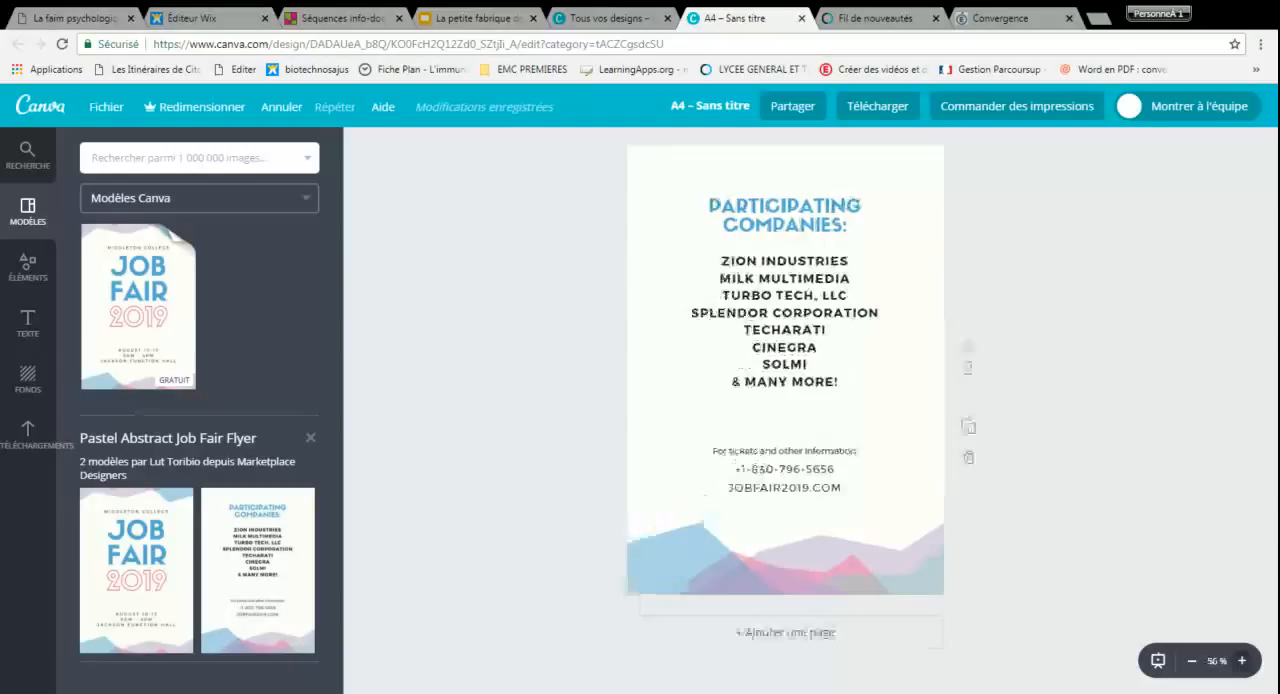
scroll(808, 451, "up", 5)
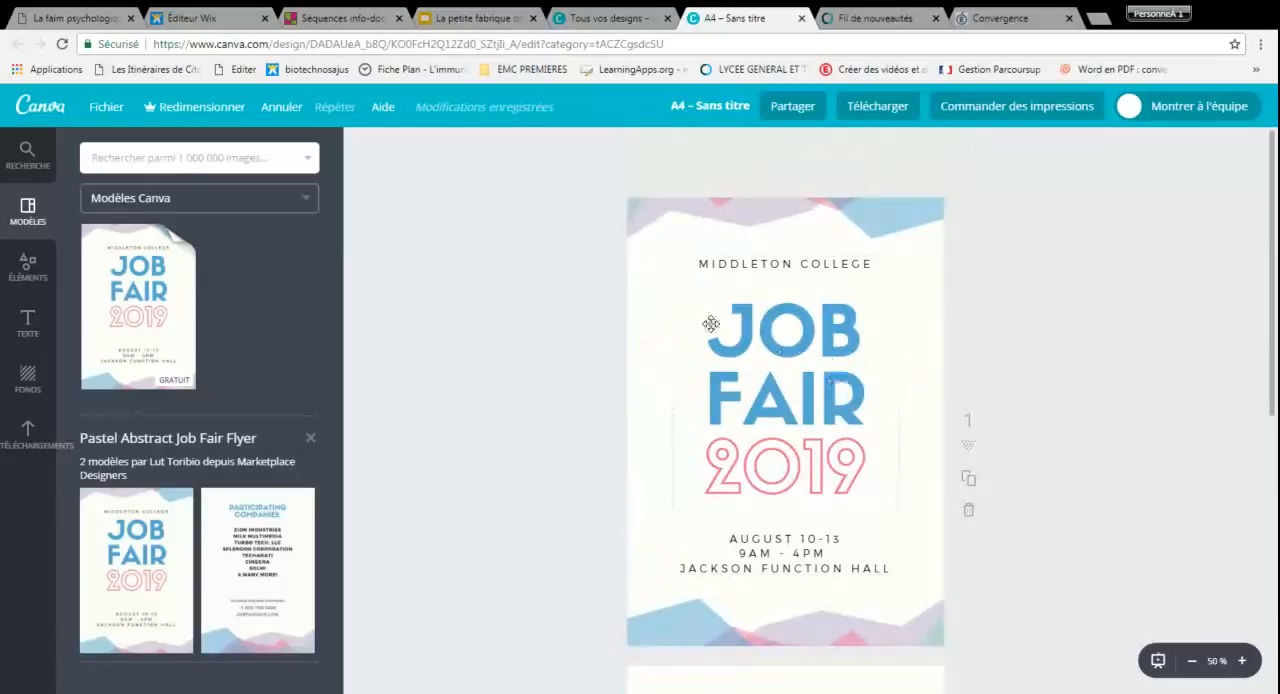
left_click(106, 108)
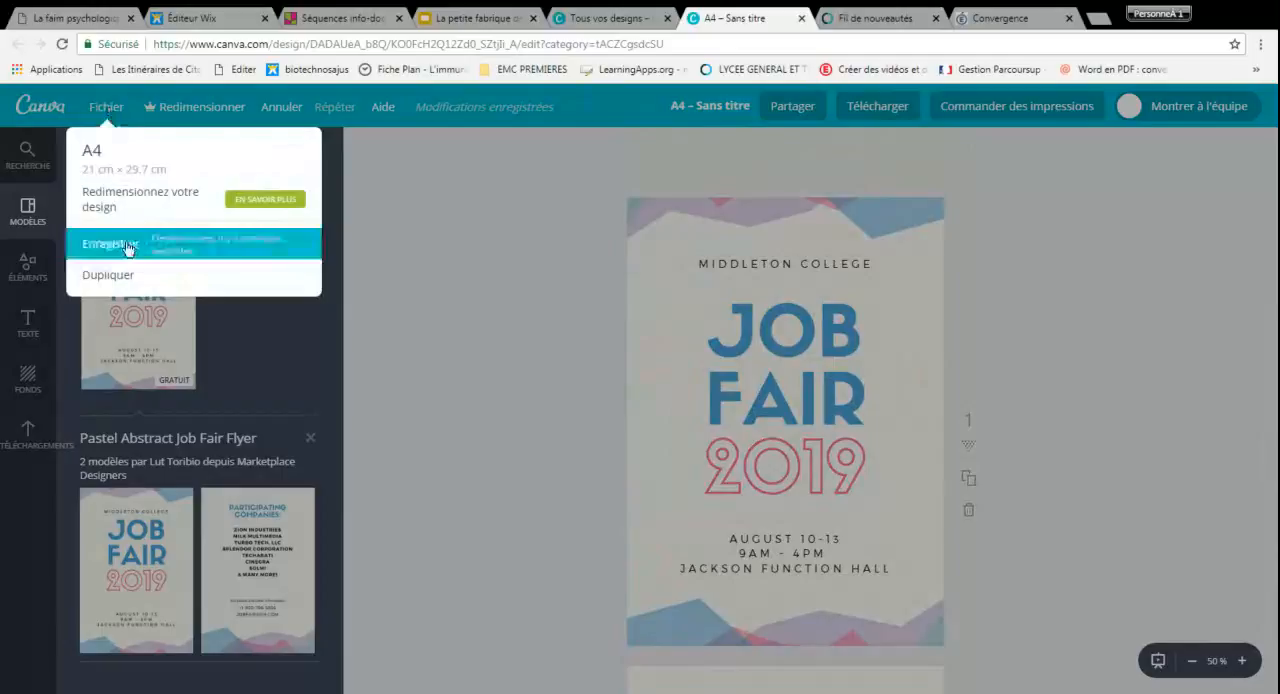
left_click(1076, 358)
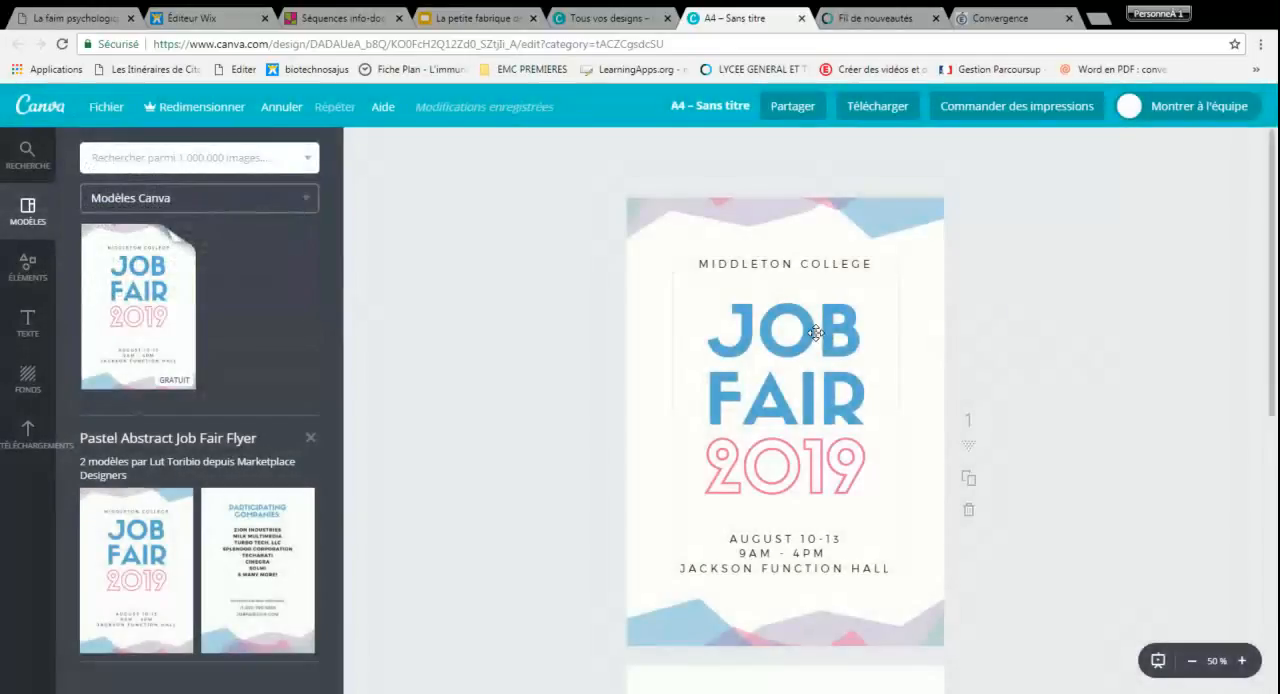
Replace the "JOB FAIR" title on the first page with "FAKE NEWS"
left_click(742, 332)
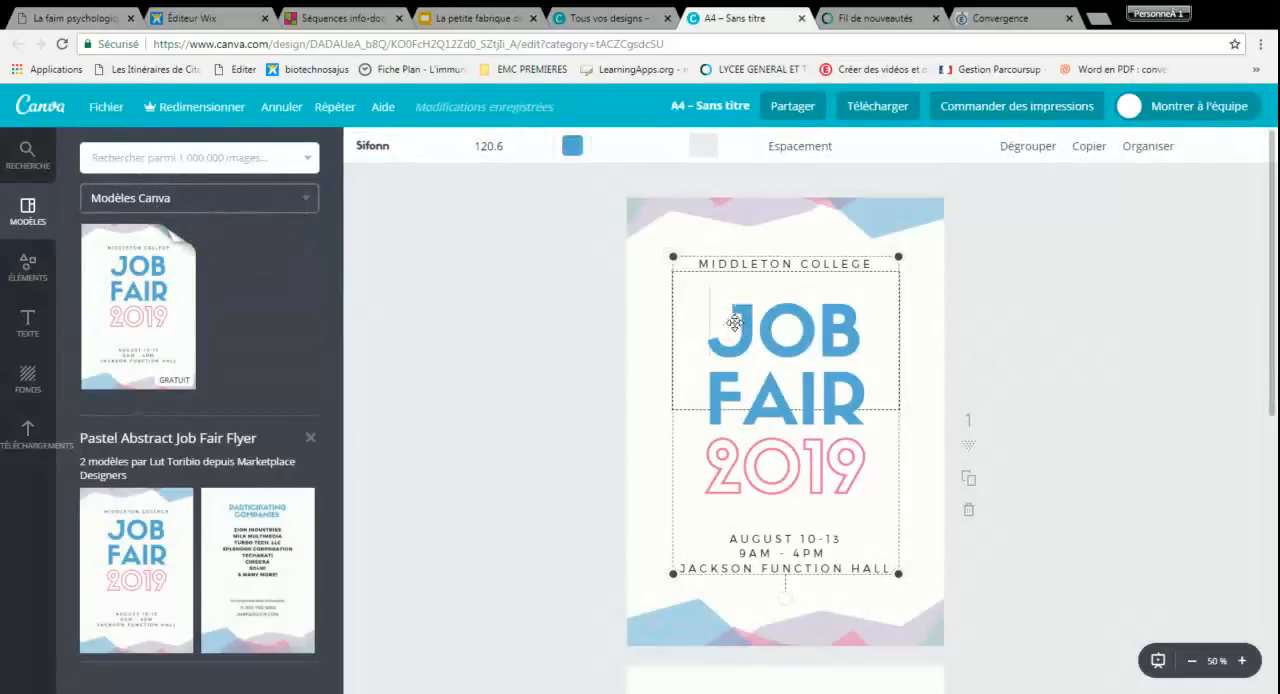
double_click(734, 323)
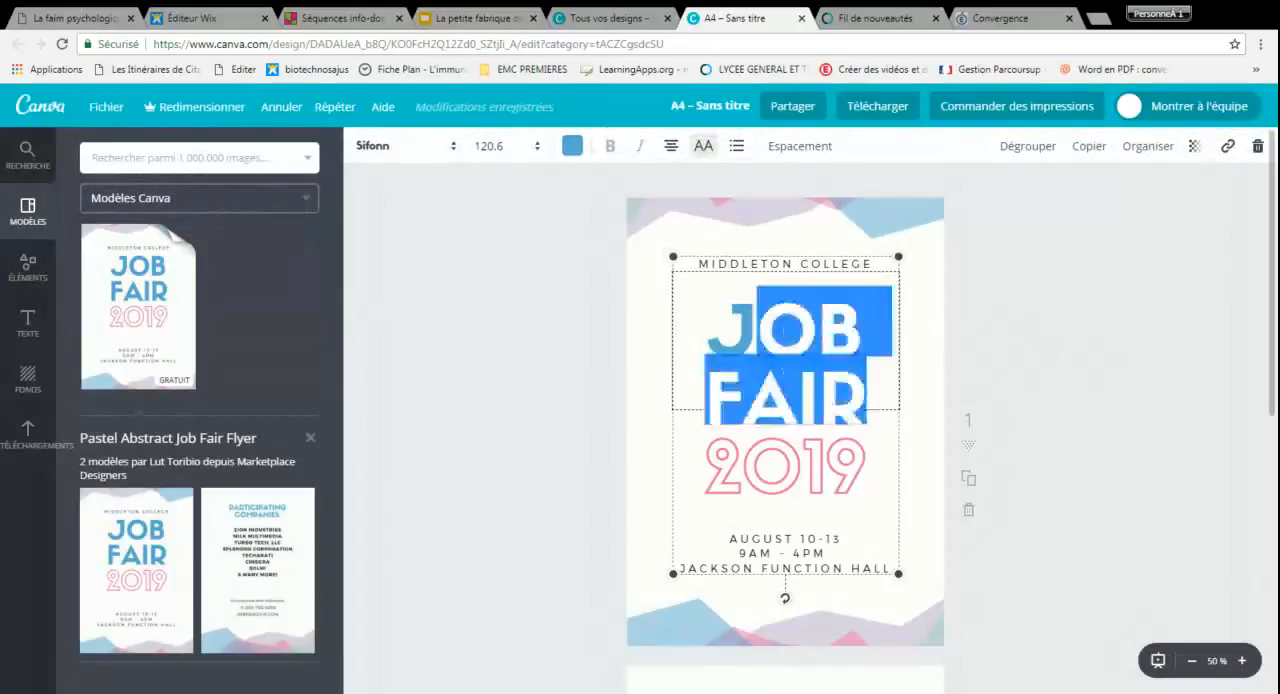
type("J")
key("BackSpace")
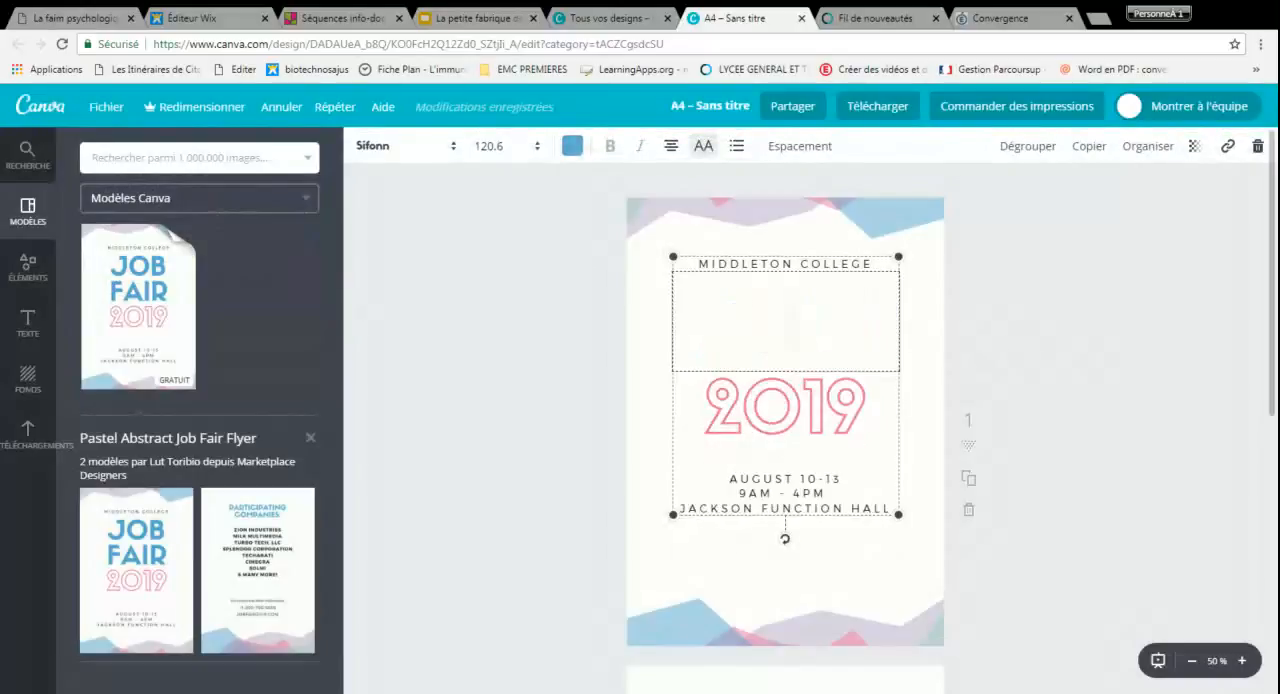
type("FA")
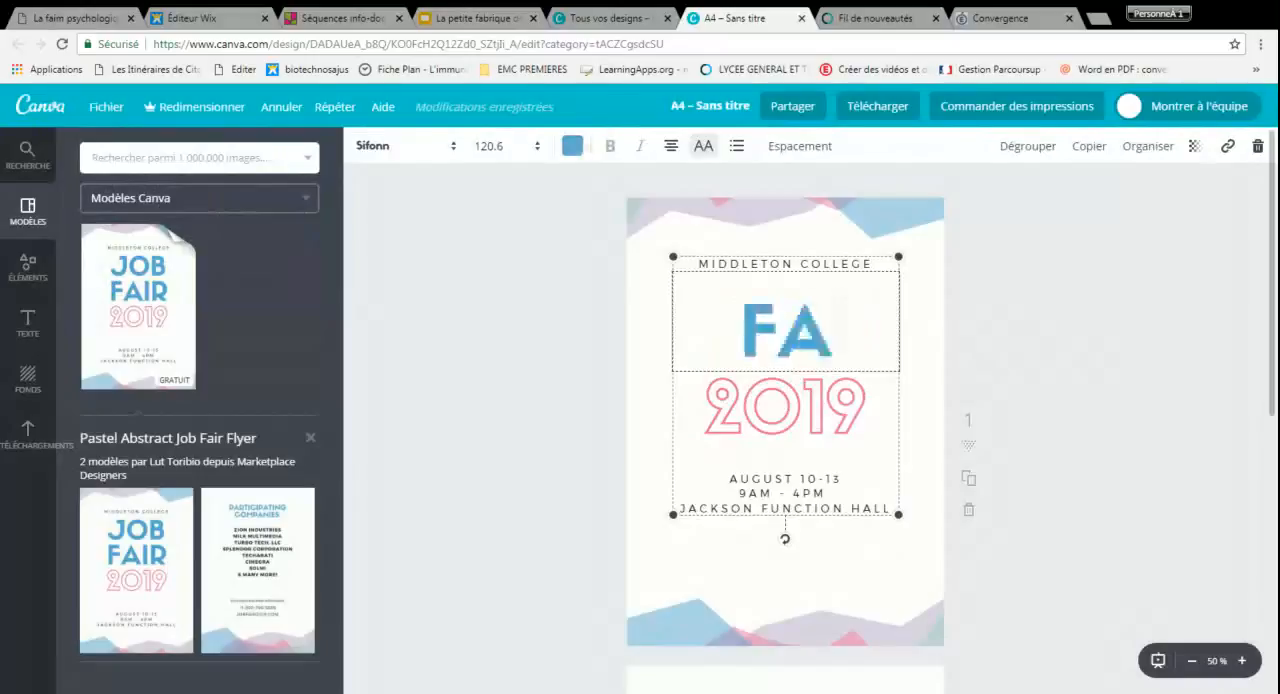
type("KE NEWS")
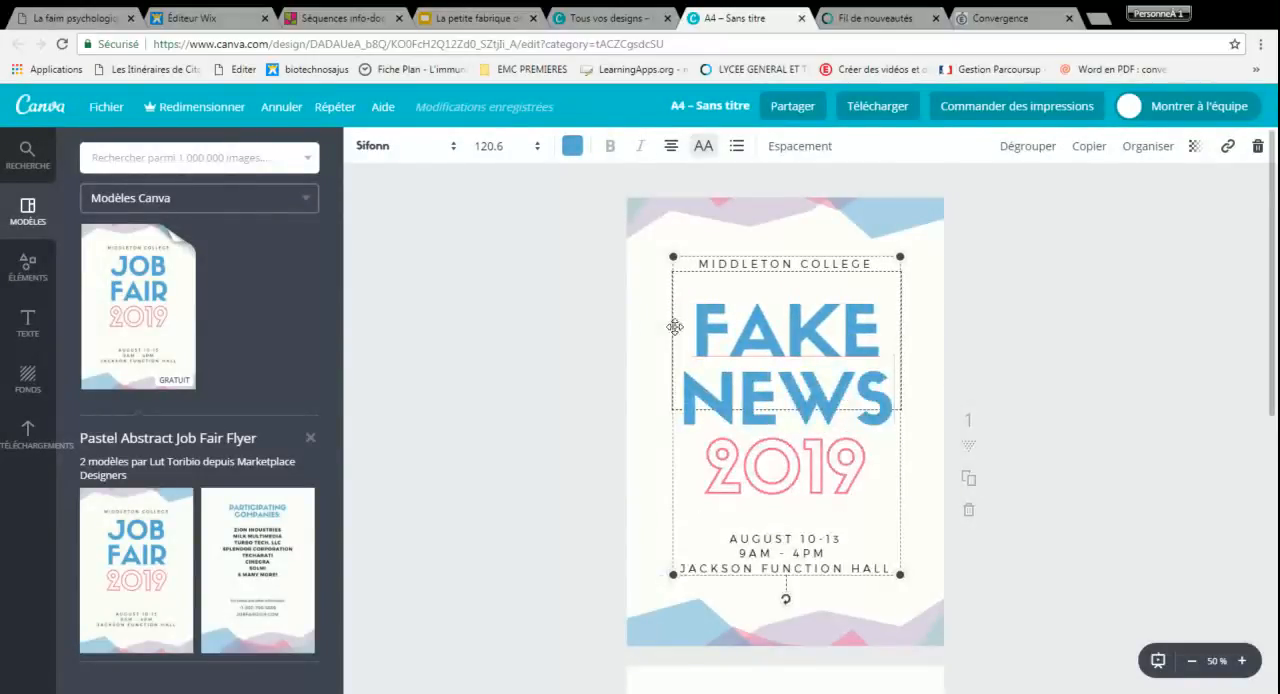
Recolor the whole FAKE NEWS title with the orange of the default palette and deselect it
key("ctrl+a")
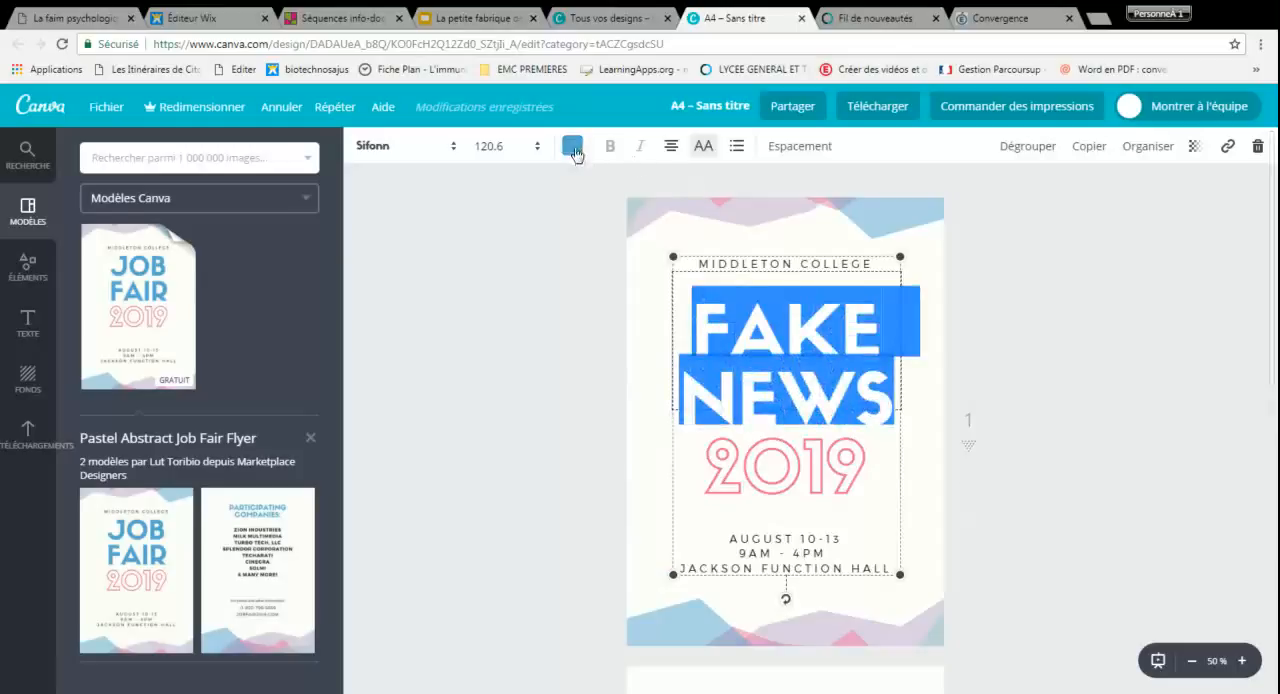
left_click(573, 148)
left_click(612, 323)
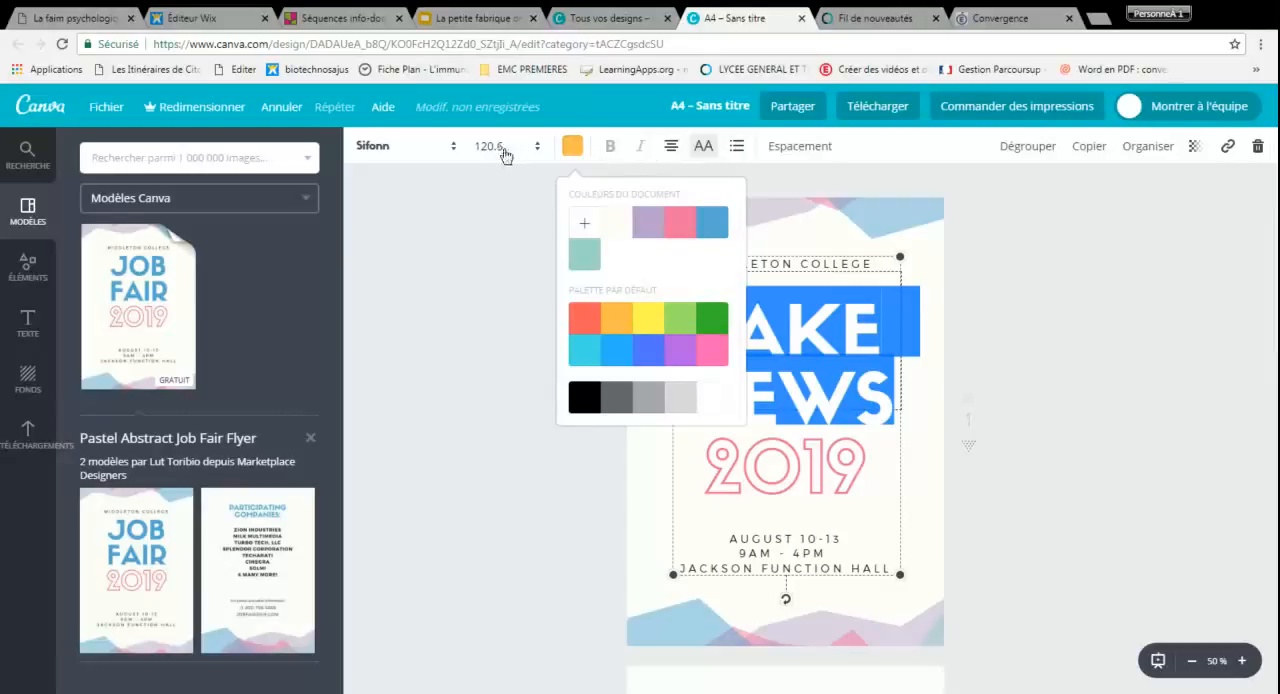
left_click(512, 205)
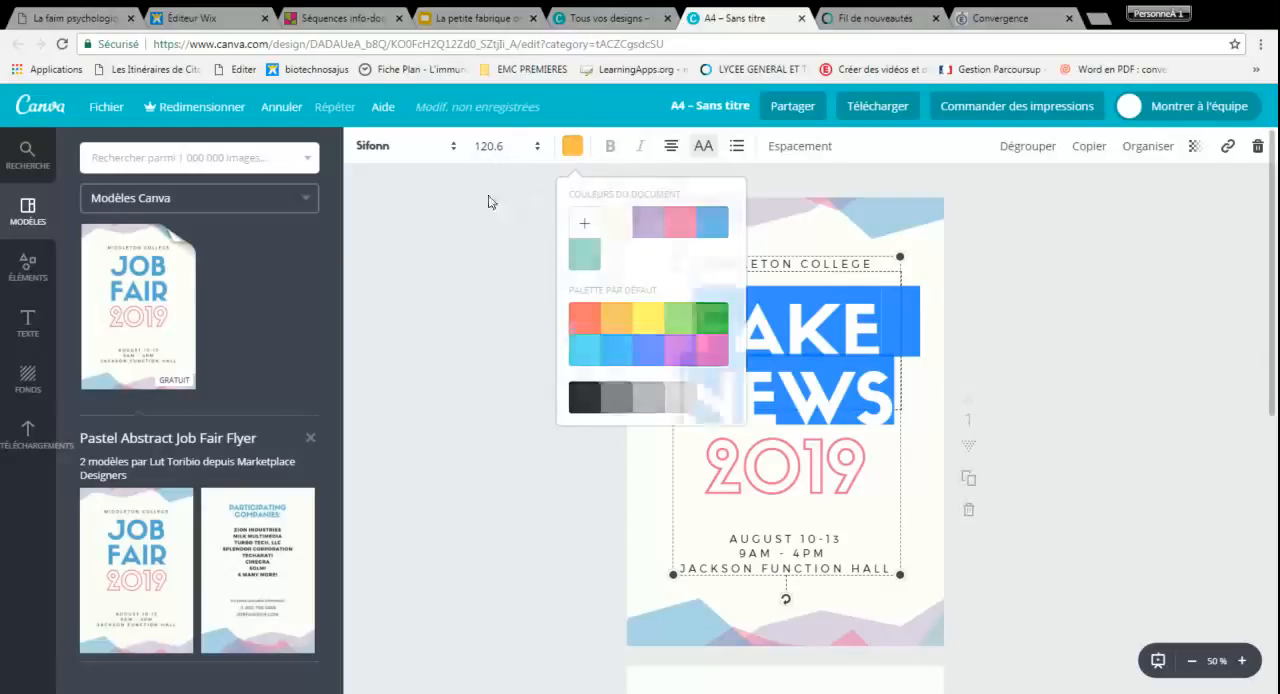
left_click(380, 155)
left_click(380, 155)
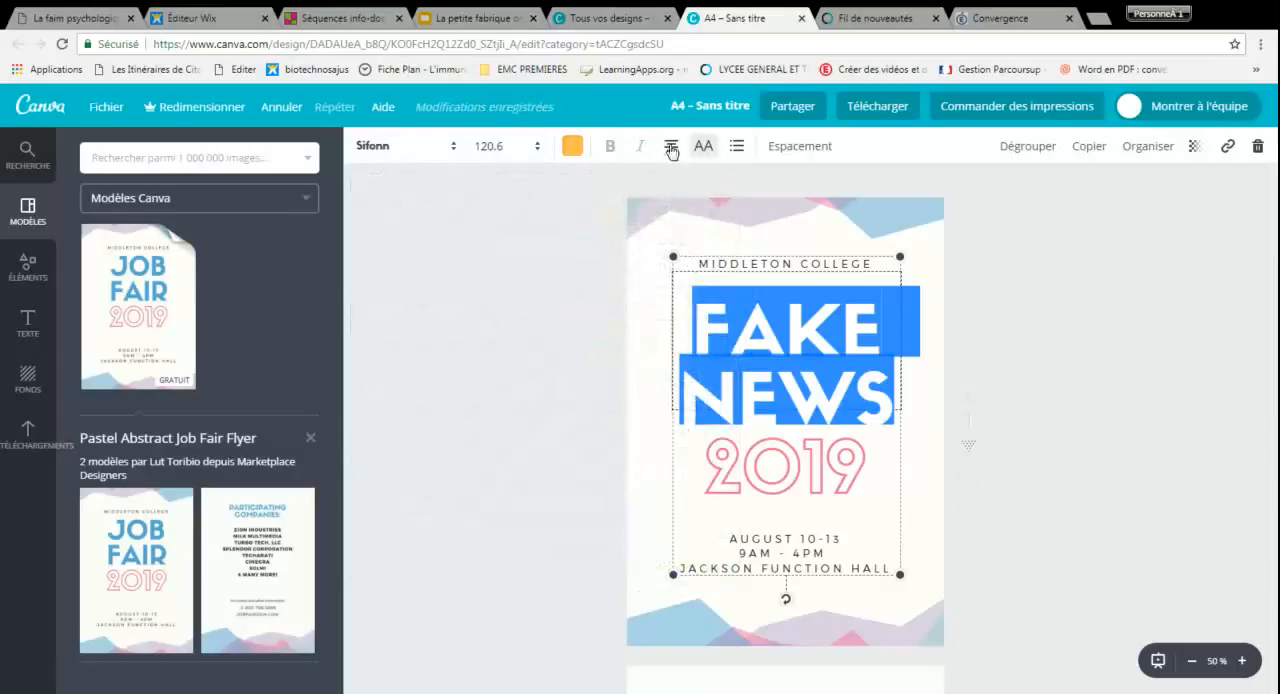
left_click(1030, 347)
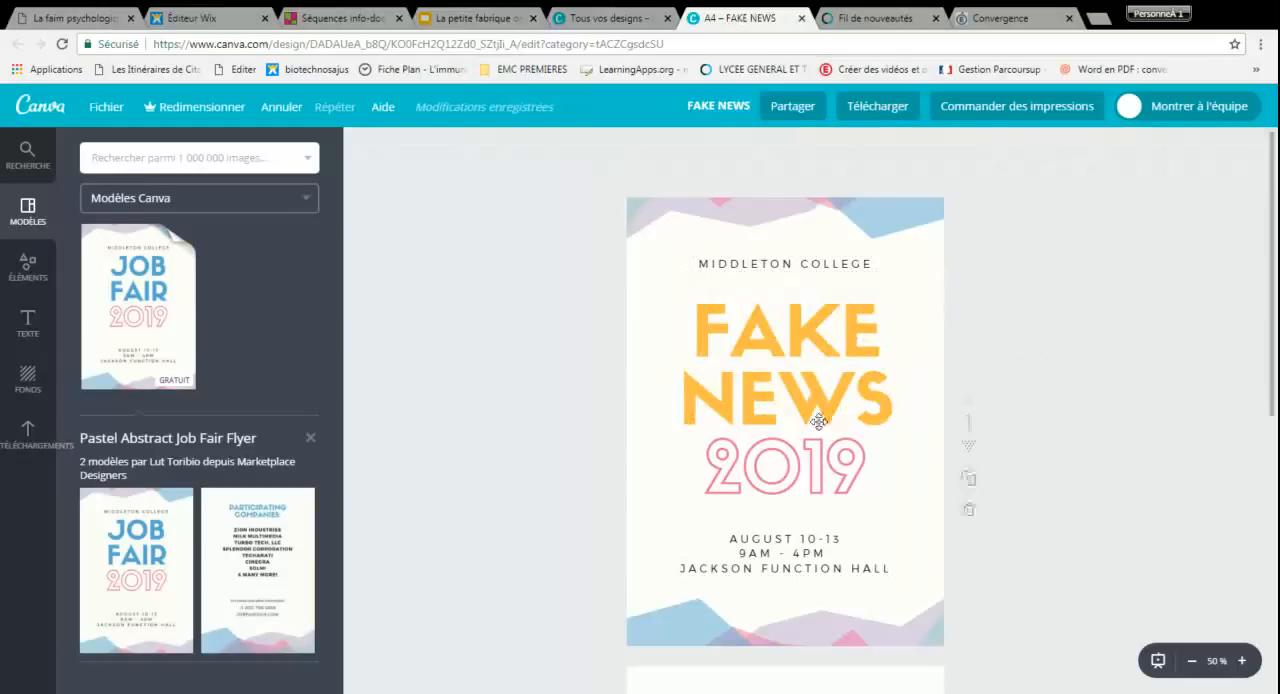
Delete the "Participating Companies:" heading text on the second page
scroll(818, 421, "down", 5)
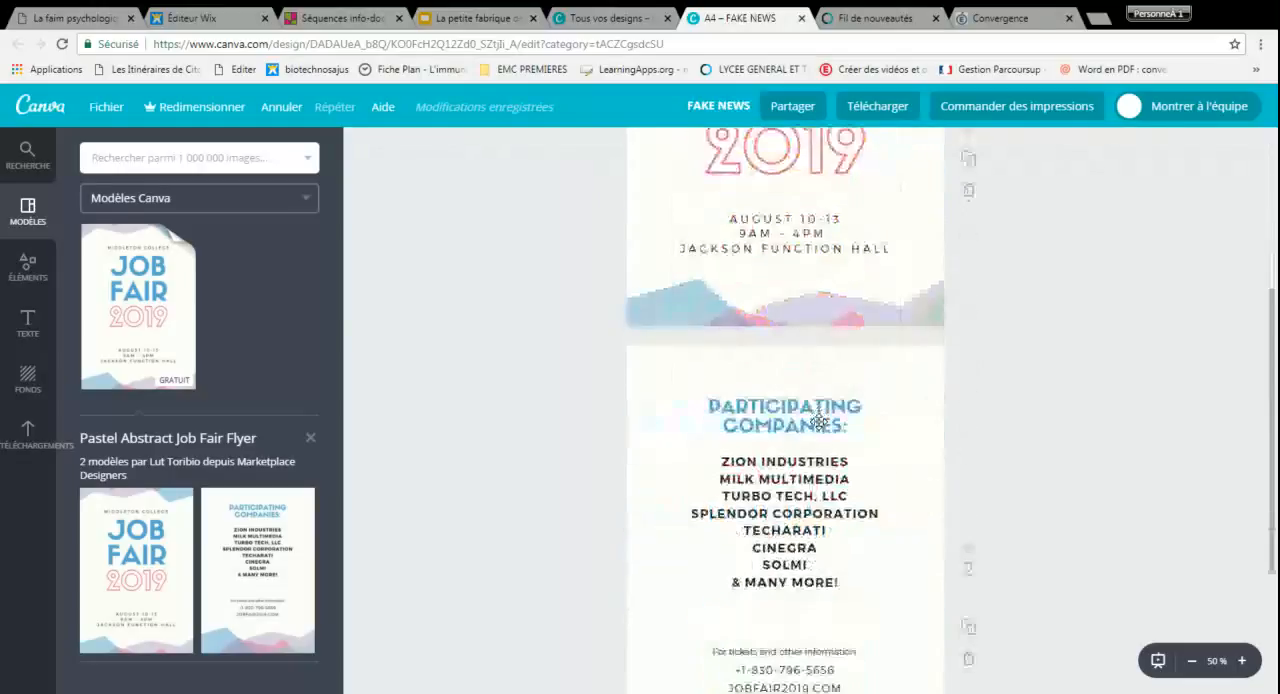
left_click(797, 362)
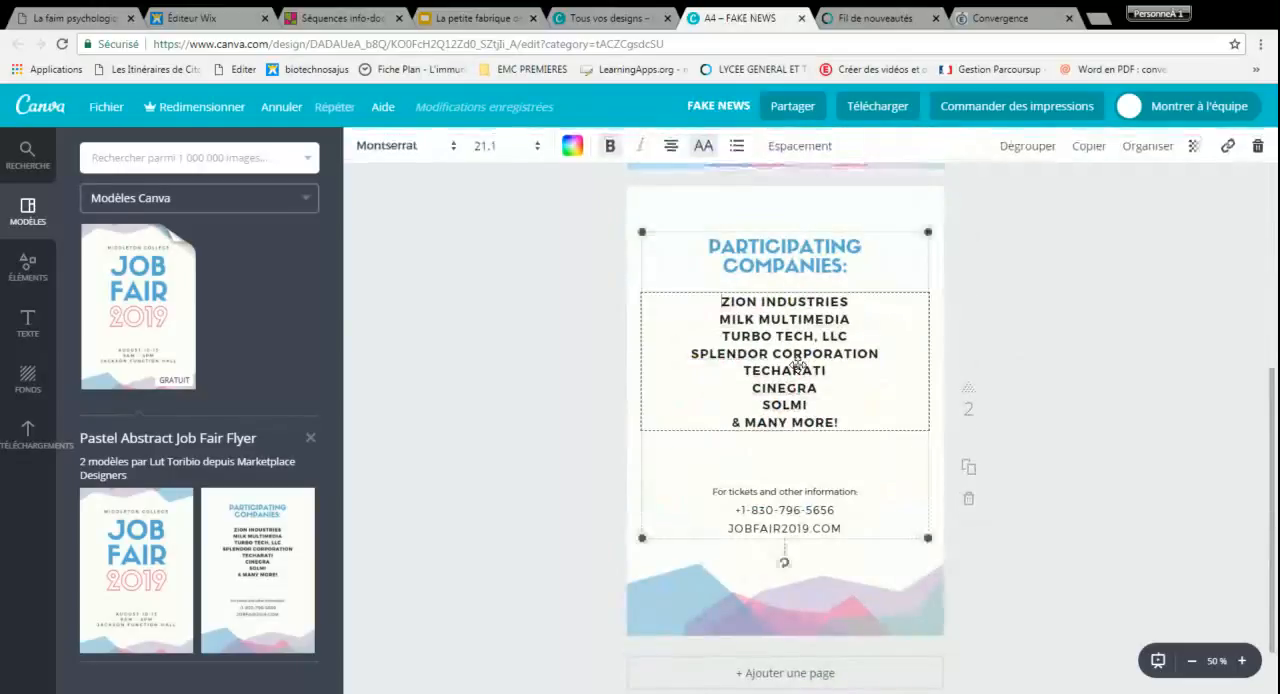
left_click(783, 567)
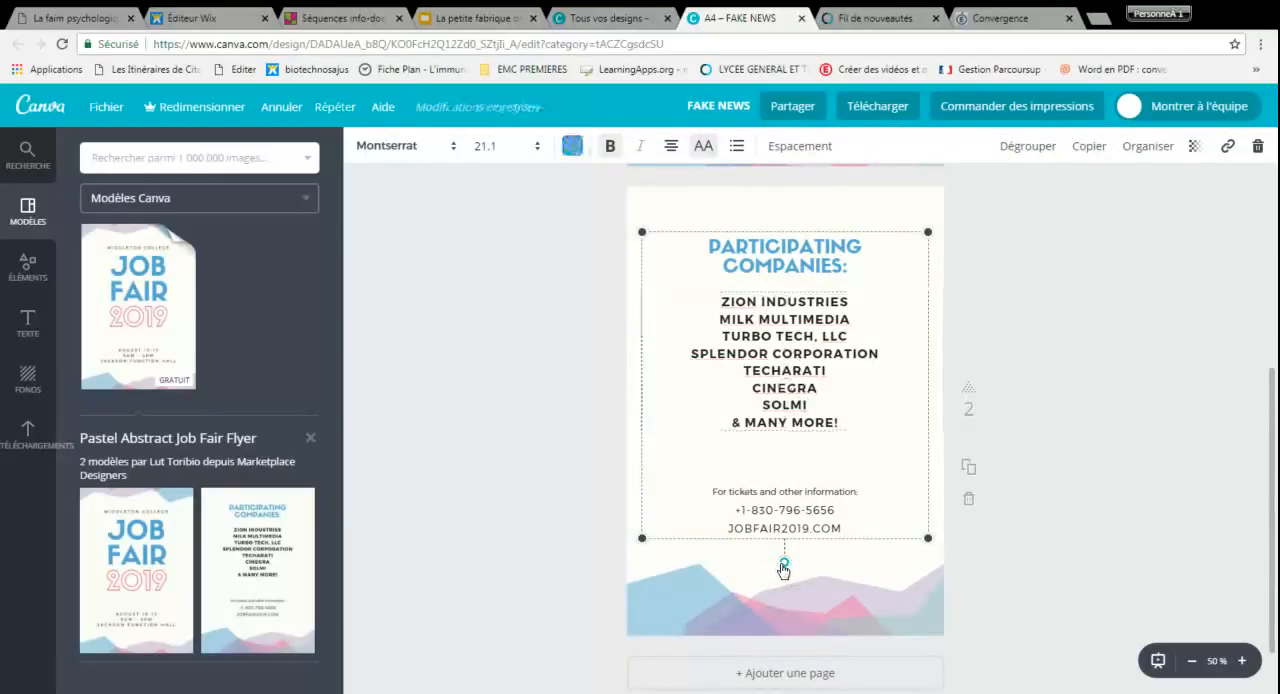
mouse_move(783, 567)
left_mouse_down()
mouse_move(848, 557)
mouse_move(739, 557)
mouse_move(784, 562)
left_mouse_up()
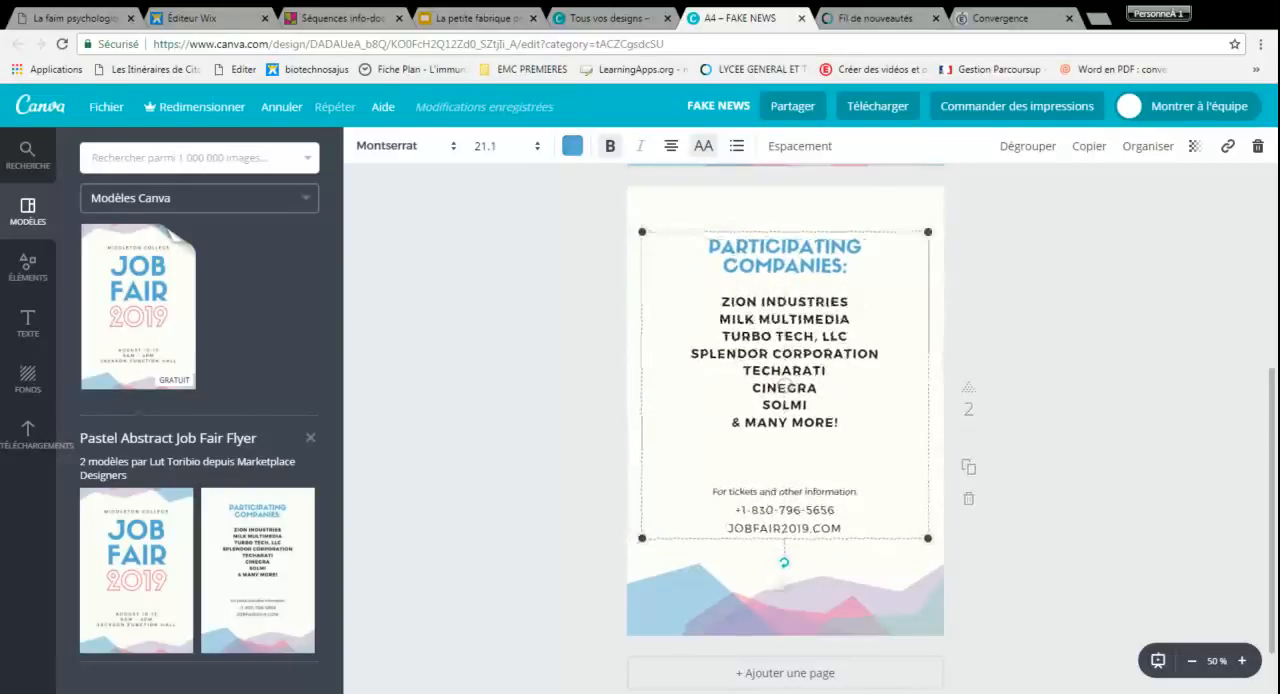
left_click(751, 257)
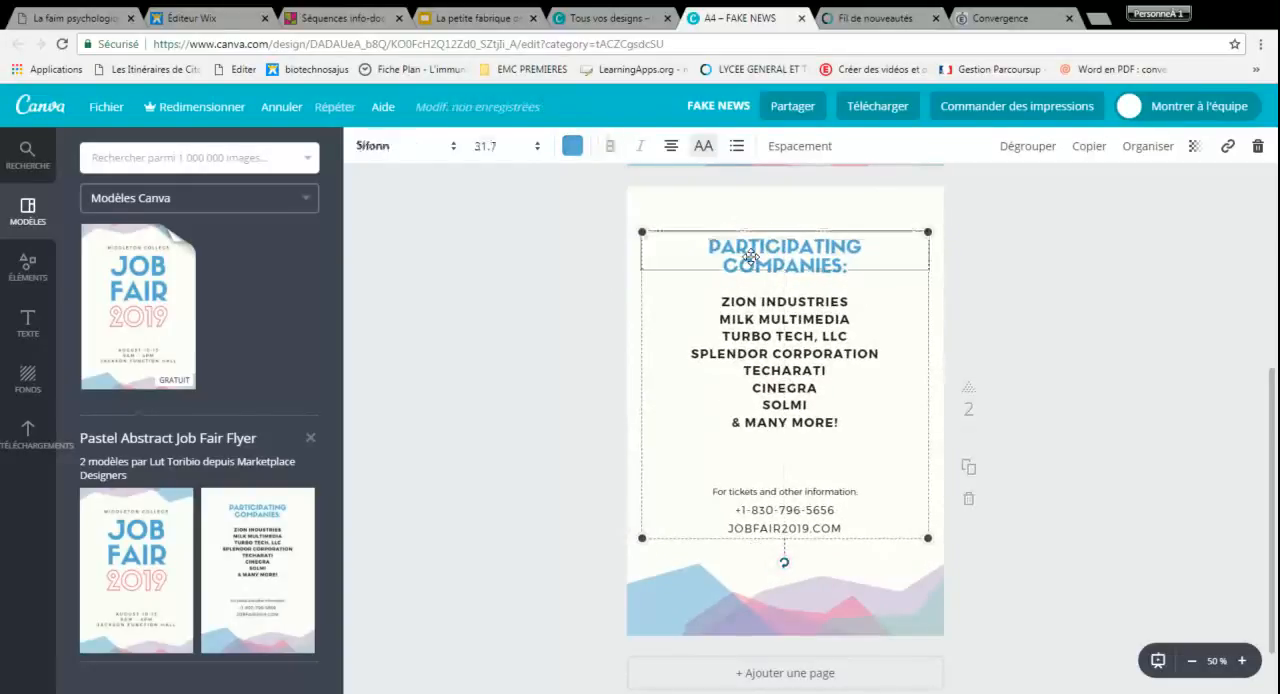
left_click_drag(710, 244, 846, 266)
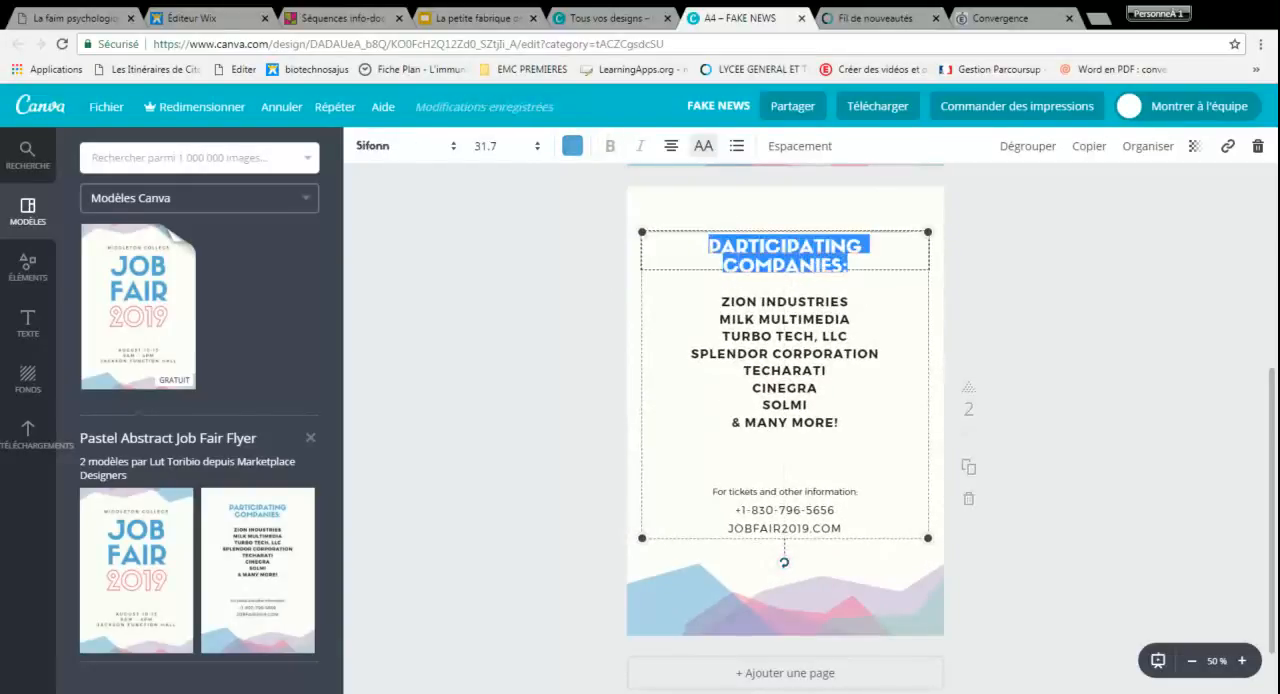
key("BackSpace")
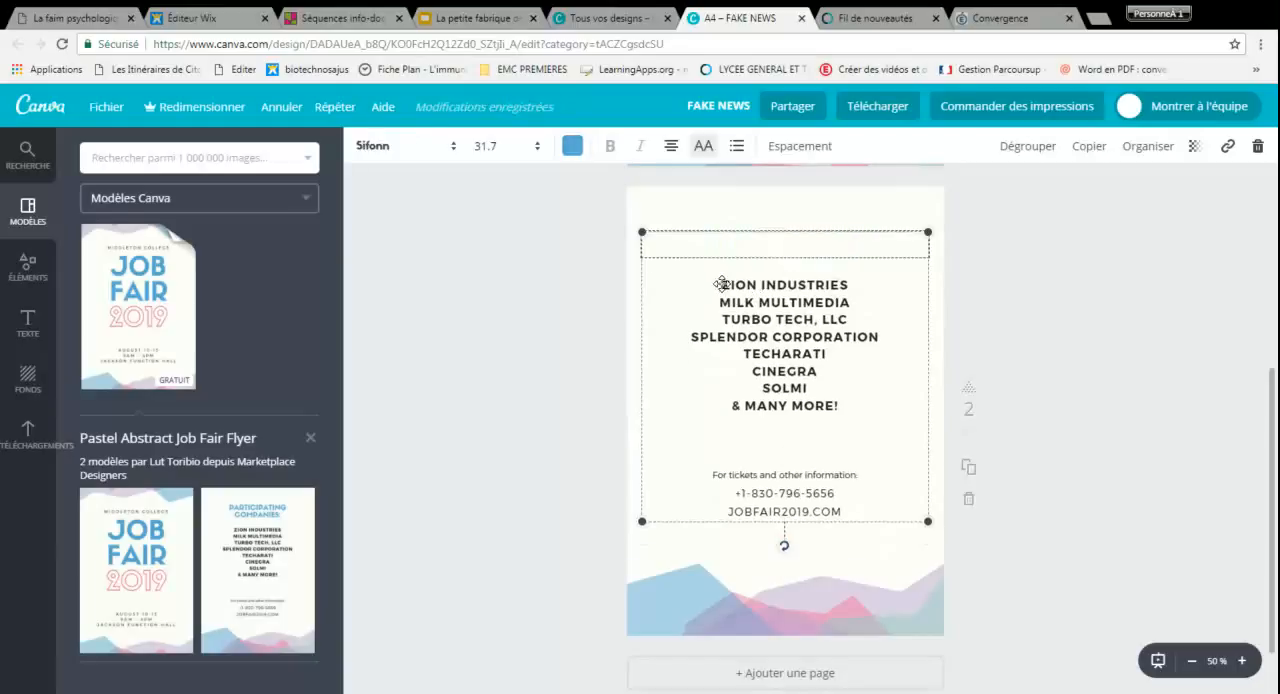
Delete the list of companies and the "For tickets and other information" line on the second page
left_click(721, 284)
left_click_drag(722, 240, 838, 362)
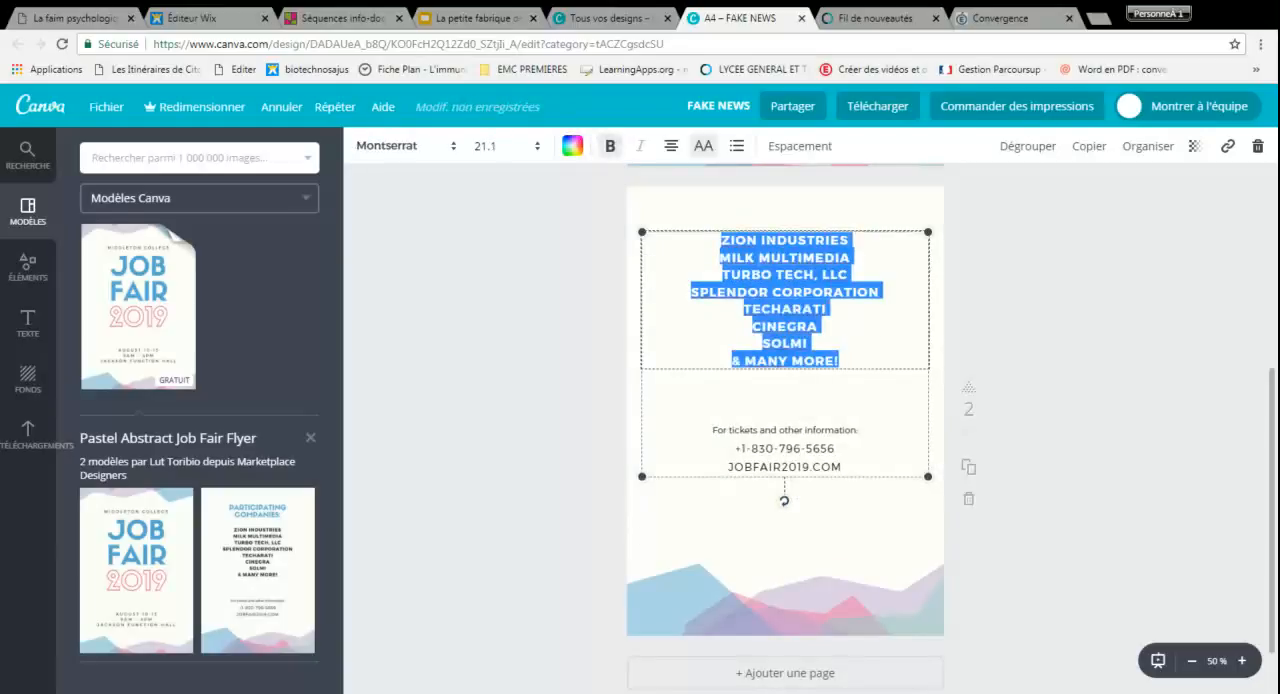
key("BackSpace")
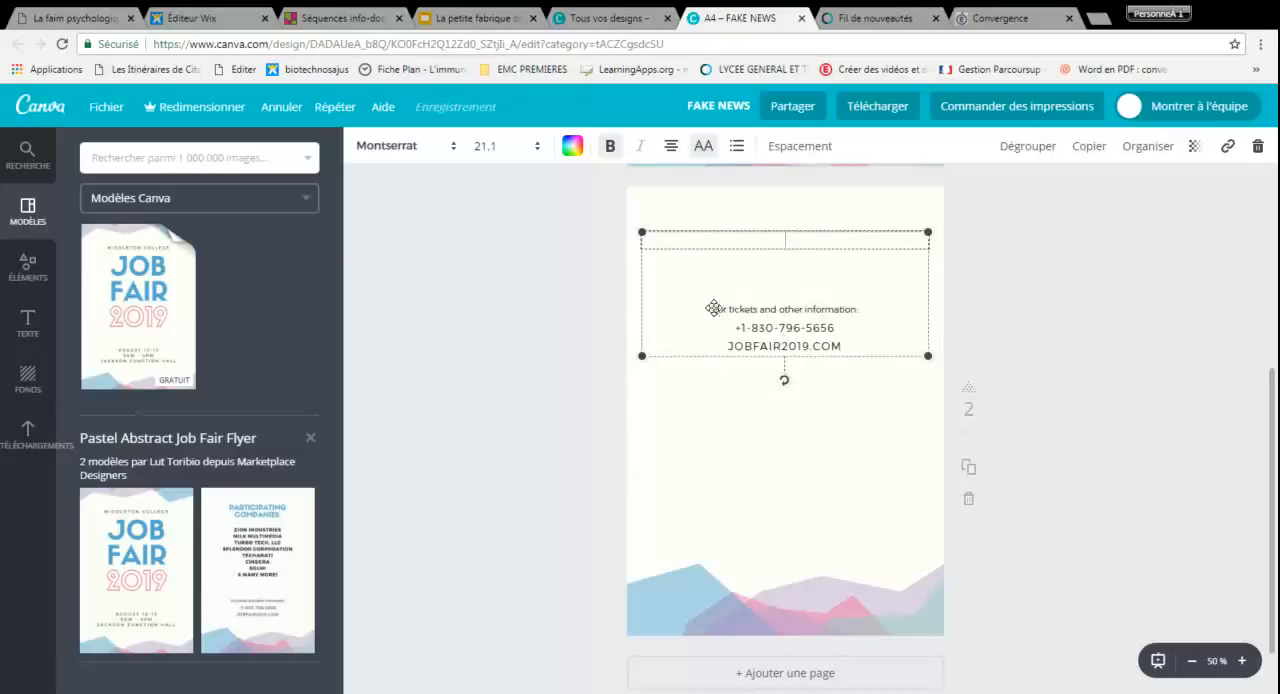
key("BackSpace")
left_click_drag(712, 238, 860, 238)
key("BackSpace")
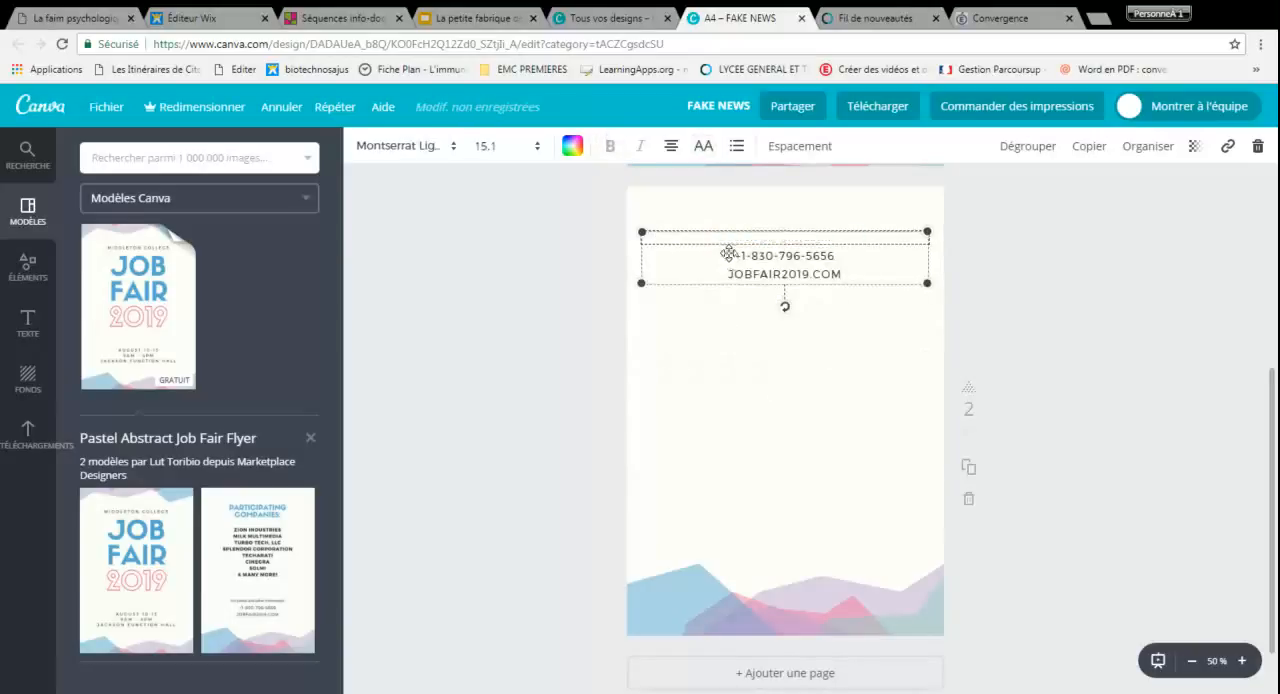
Search the image library for "rumeur"
left_click(742, 347)
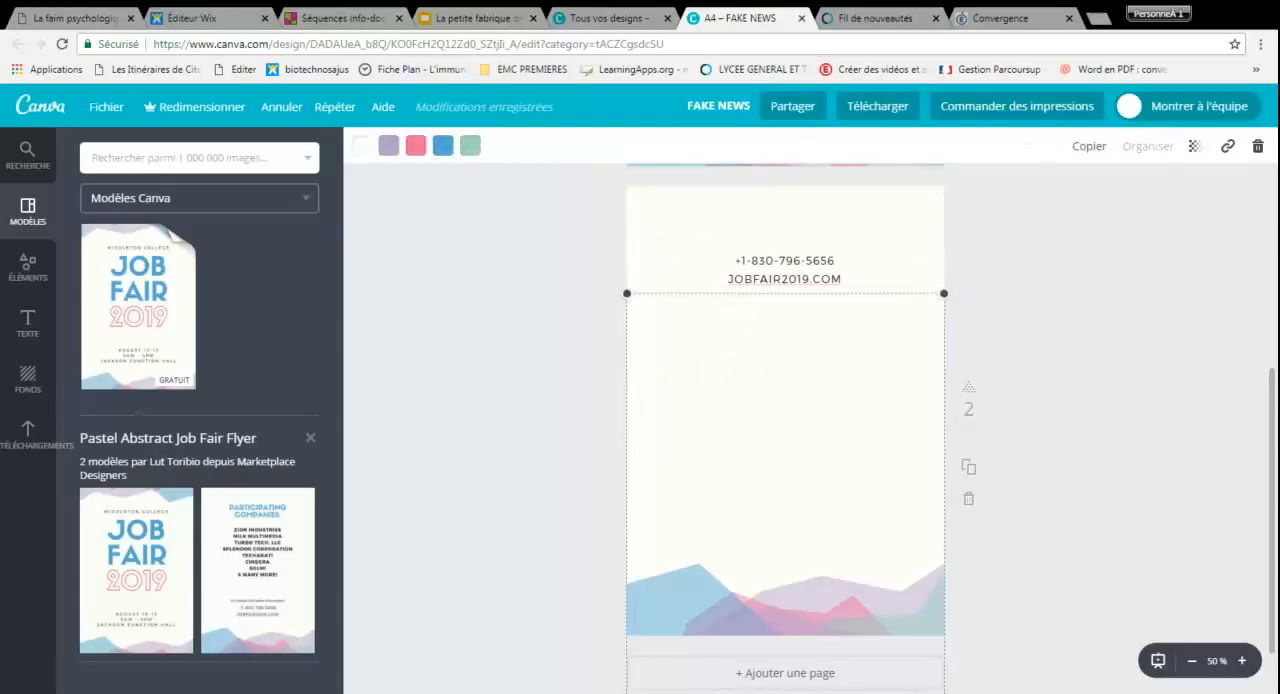
left_click(17, 438)
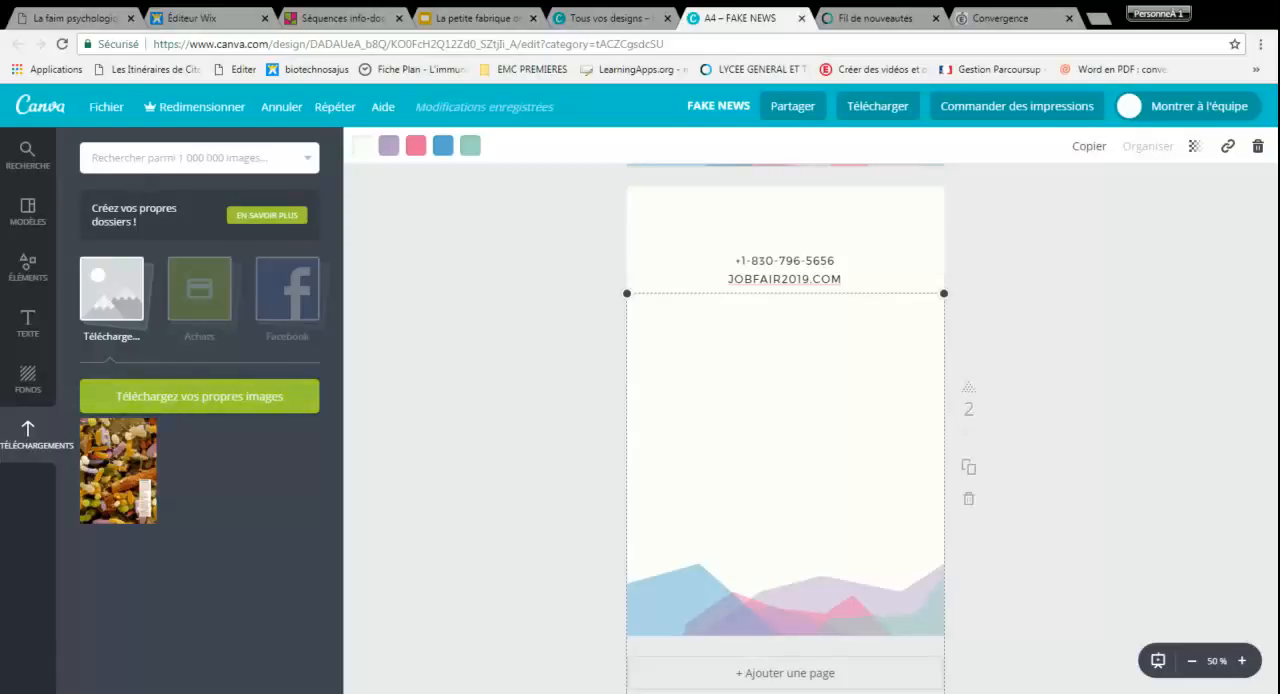
left_click(143, 162)
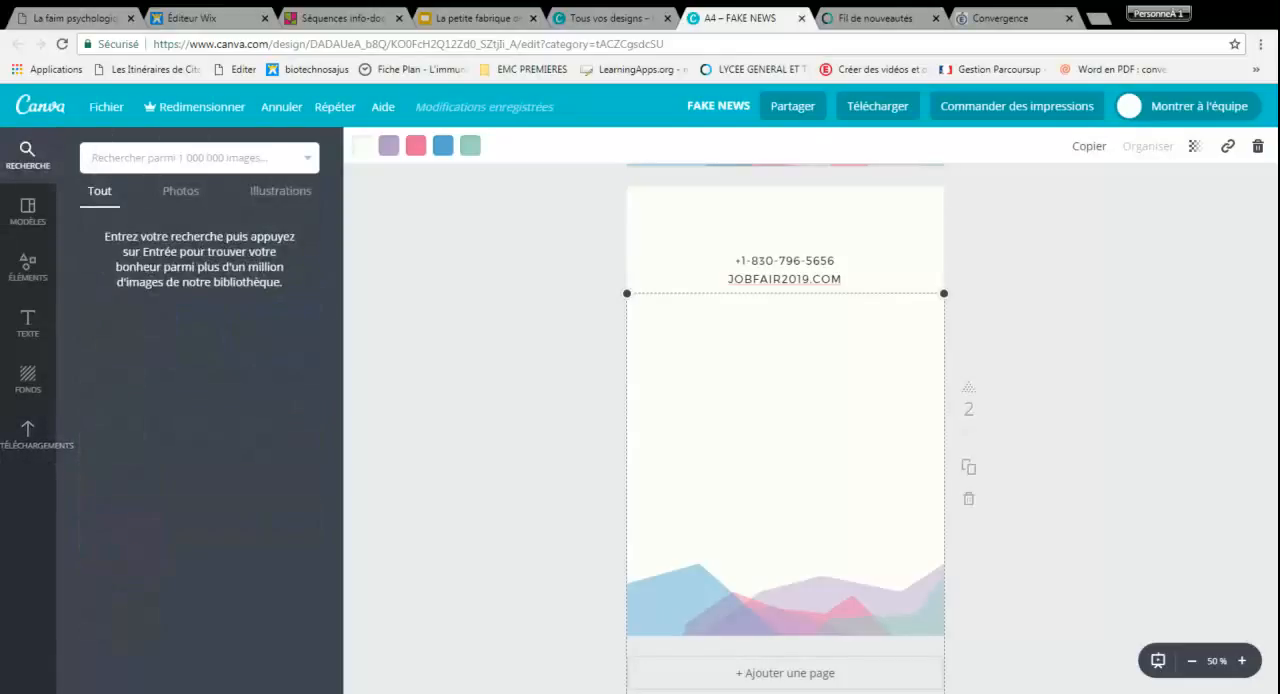
type("su")
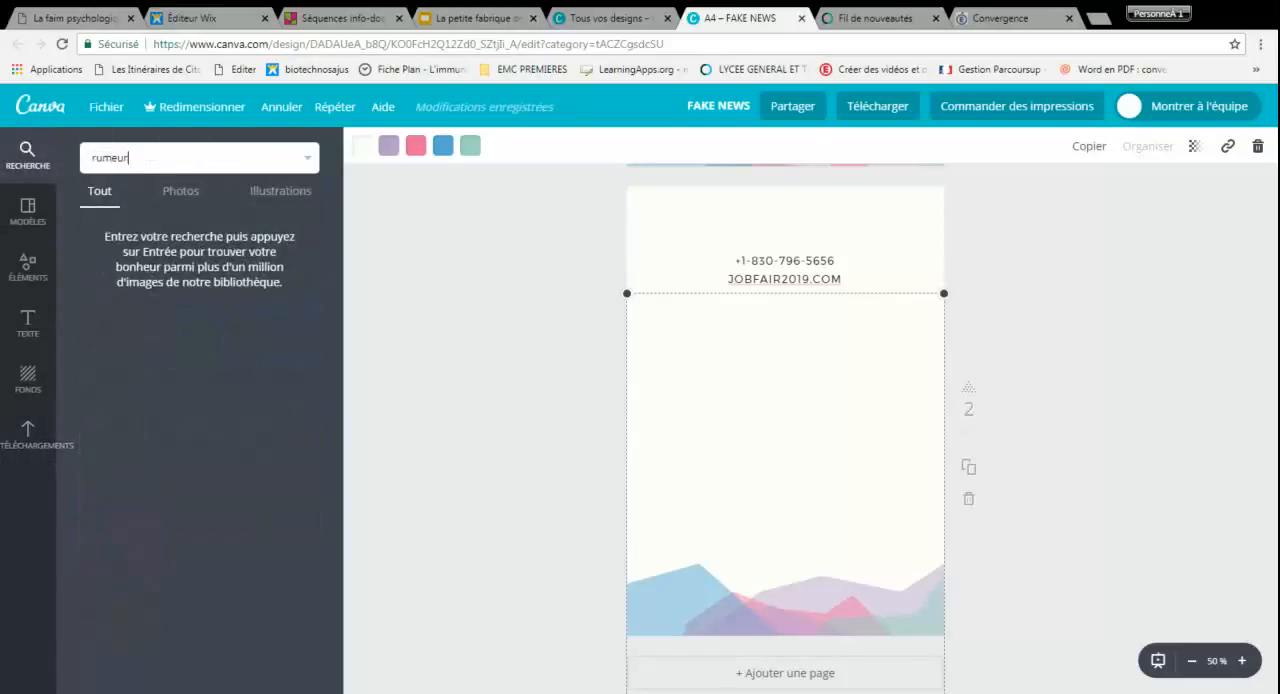
key("Return")
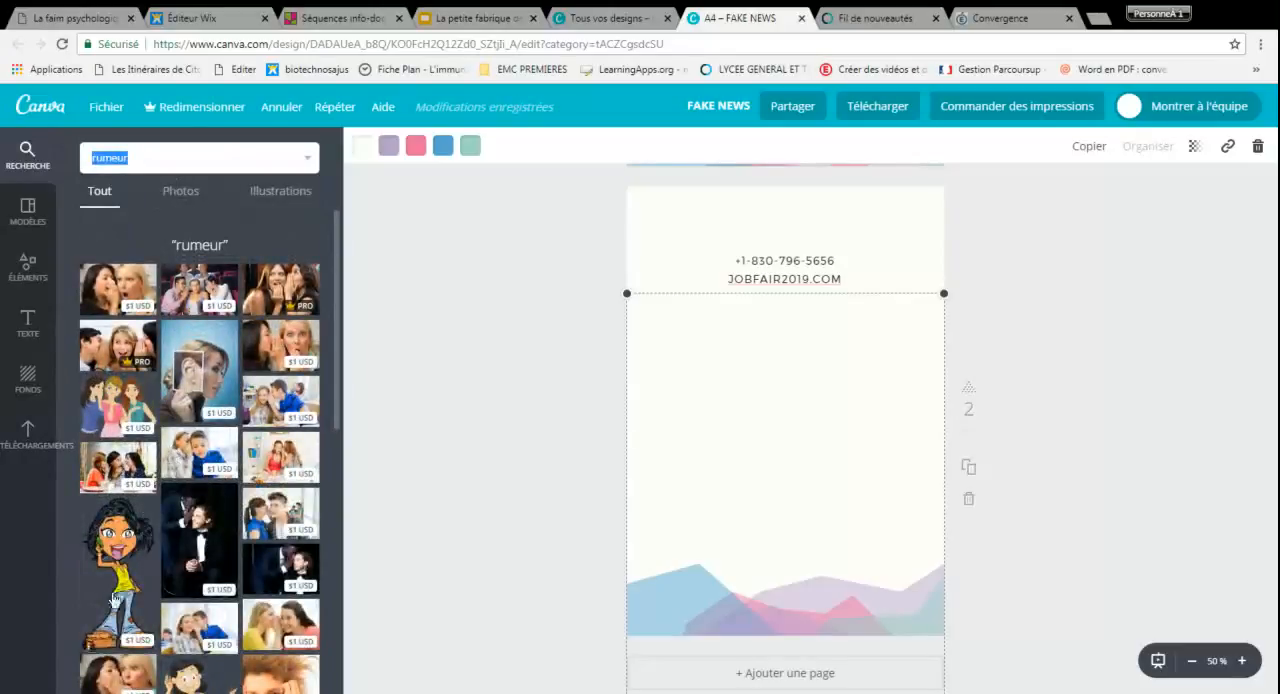
Add the cartoon of the black-haired woman in a yellow top to the second page, shrunk and tilted with her head toward the upper left
left_click(126, 580)
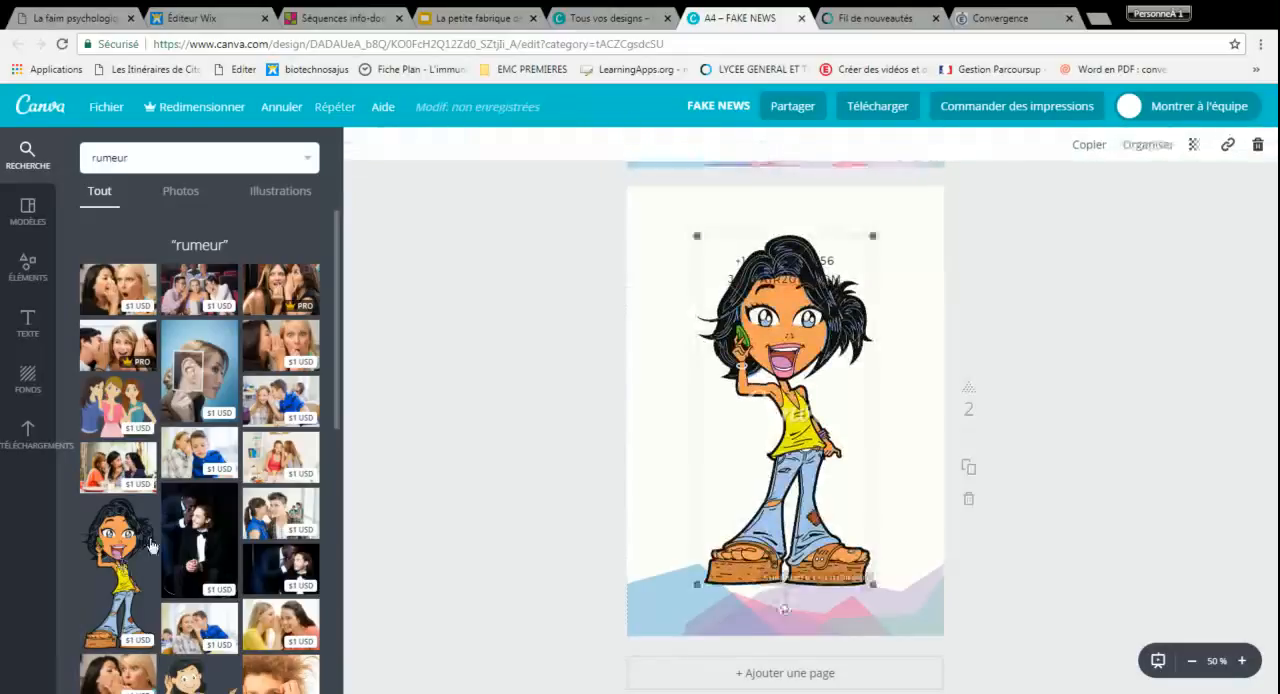
left_click_drag(697, 236, 710, 323)
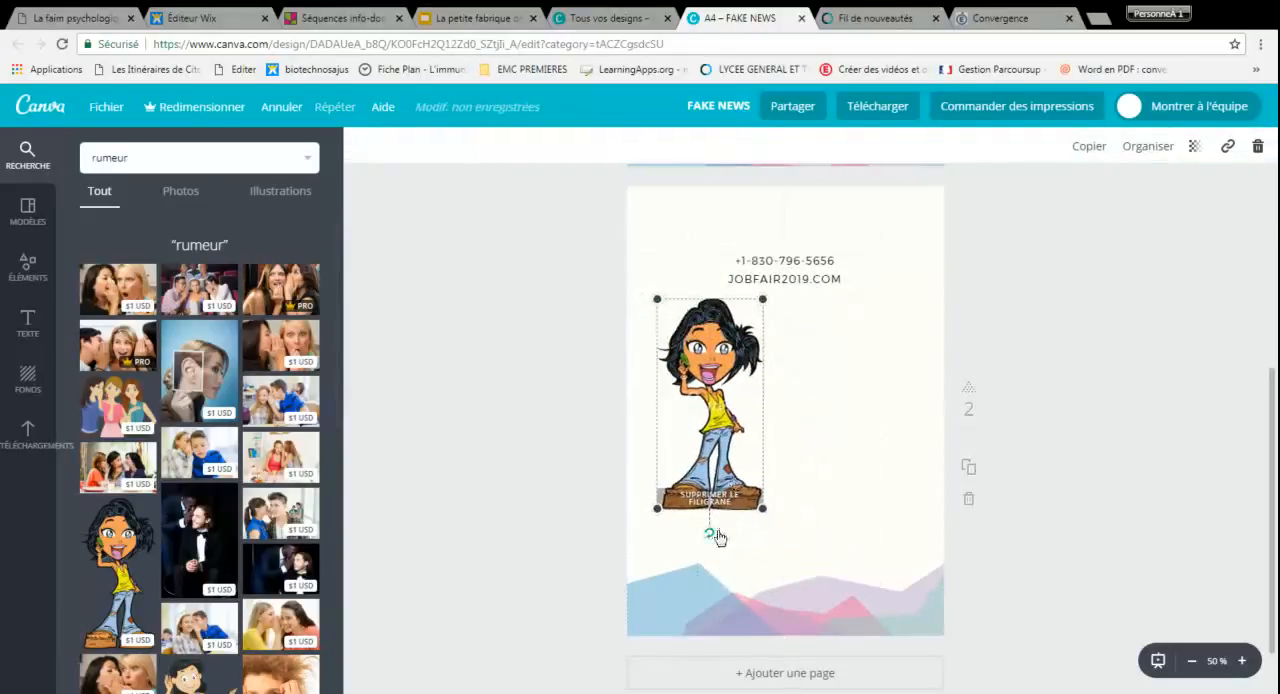
left_click_drag(710, 537, 829, 535)
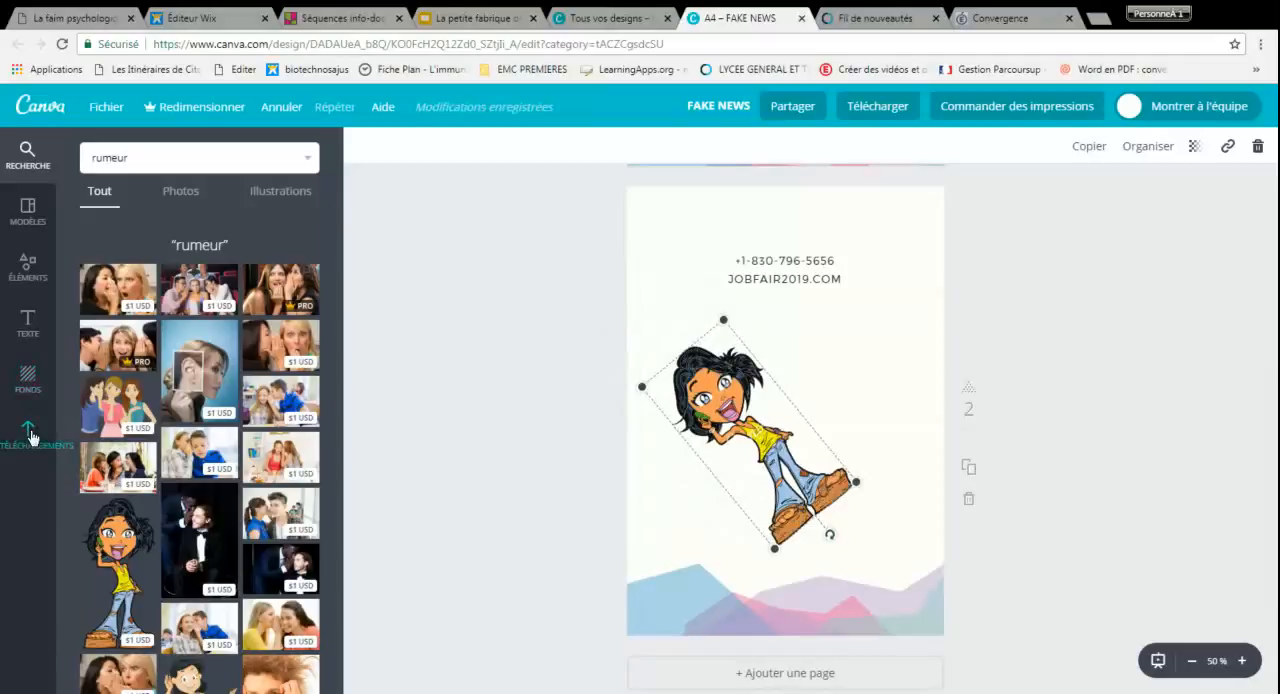
Add the free square outline shape around the cartoon woman on the second page
left_click(29, 270)
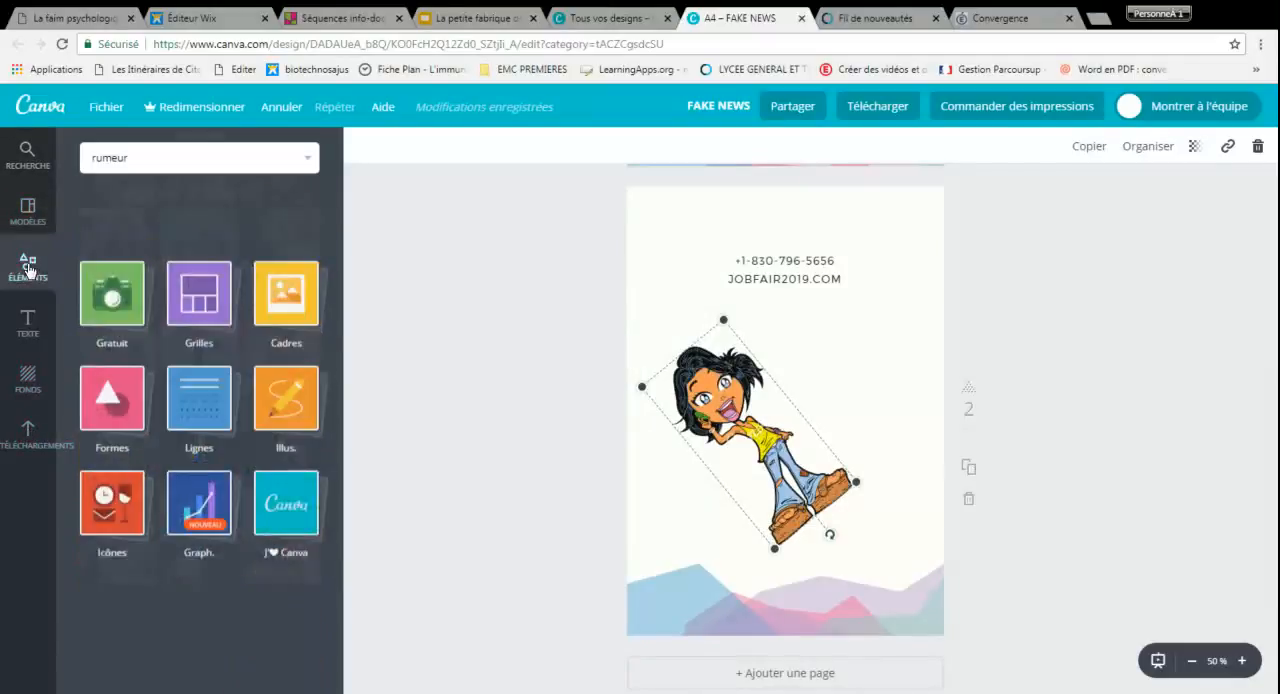
left_click(120, 340)
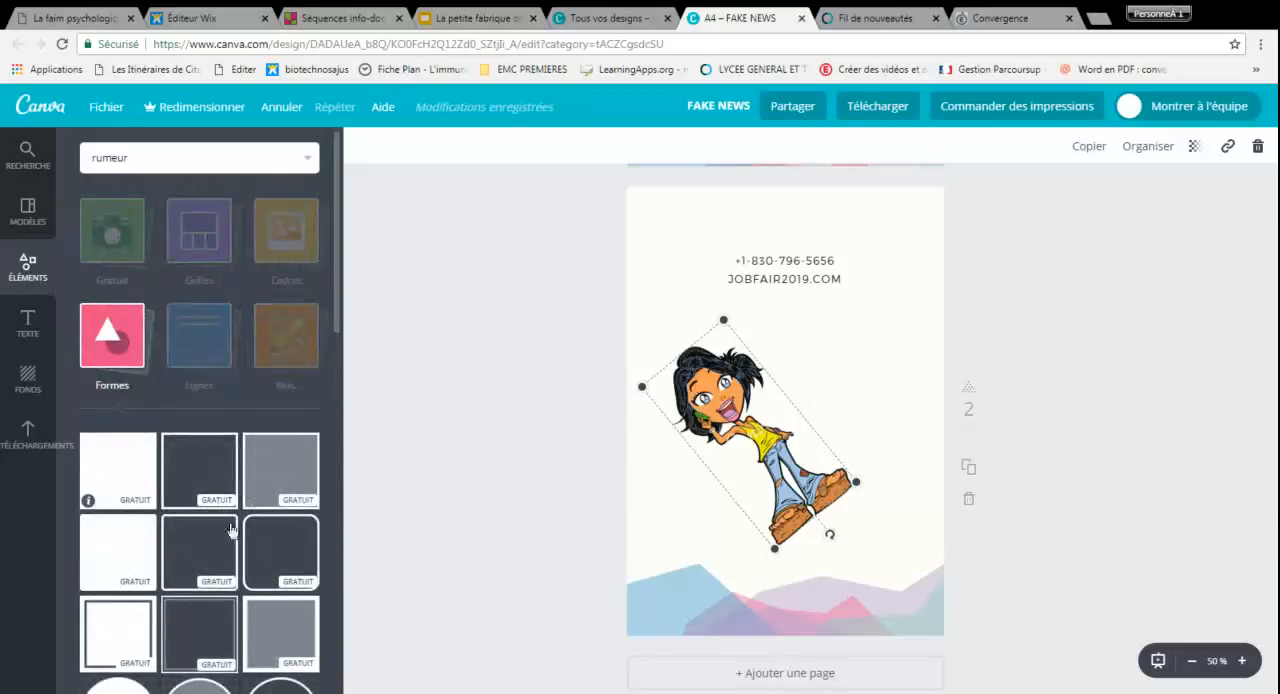
left_click(199, 468)
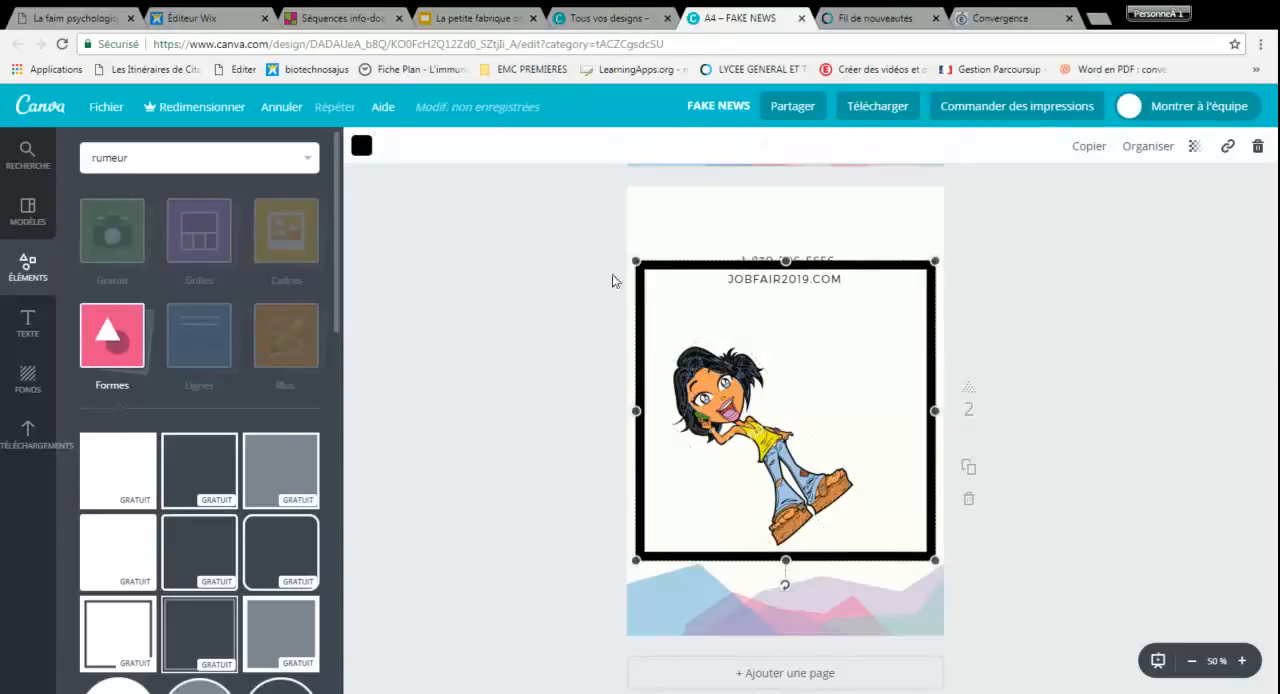
Add the free red-orange scalloped line and place it below the black frame on the second page
left_click(216, 351)
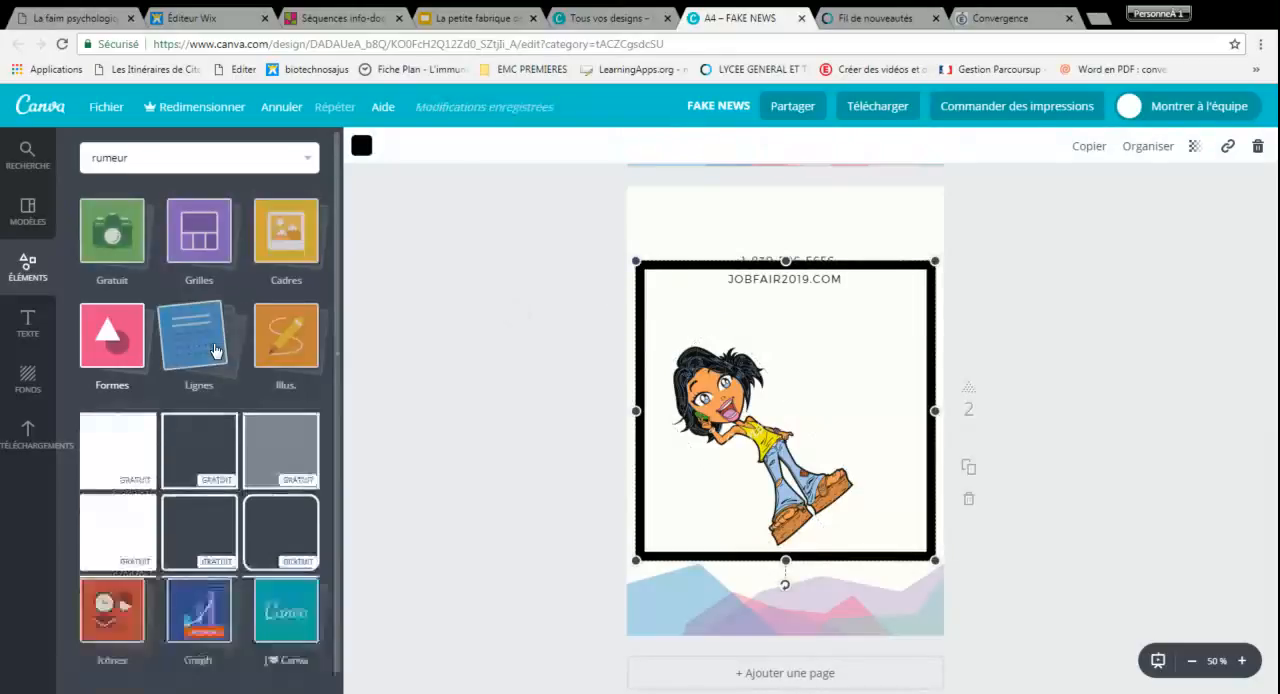
left_click(216, 351)
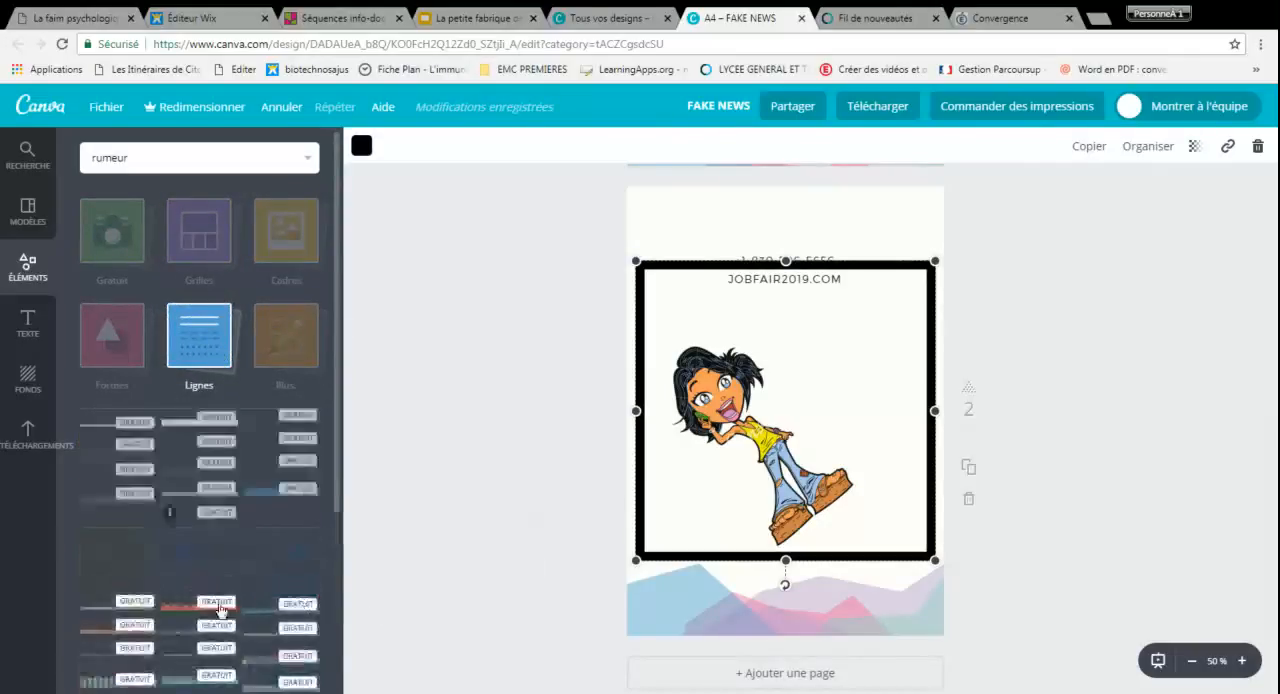
left_click(216, 607)
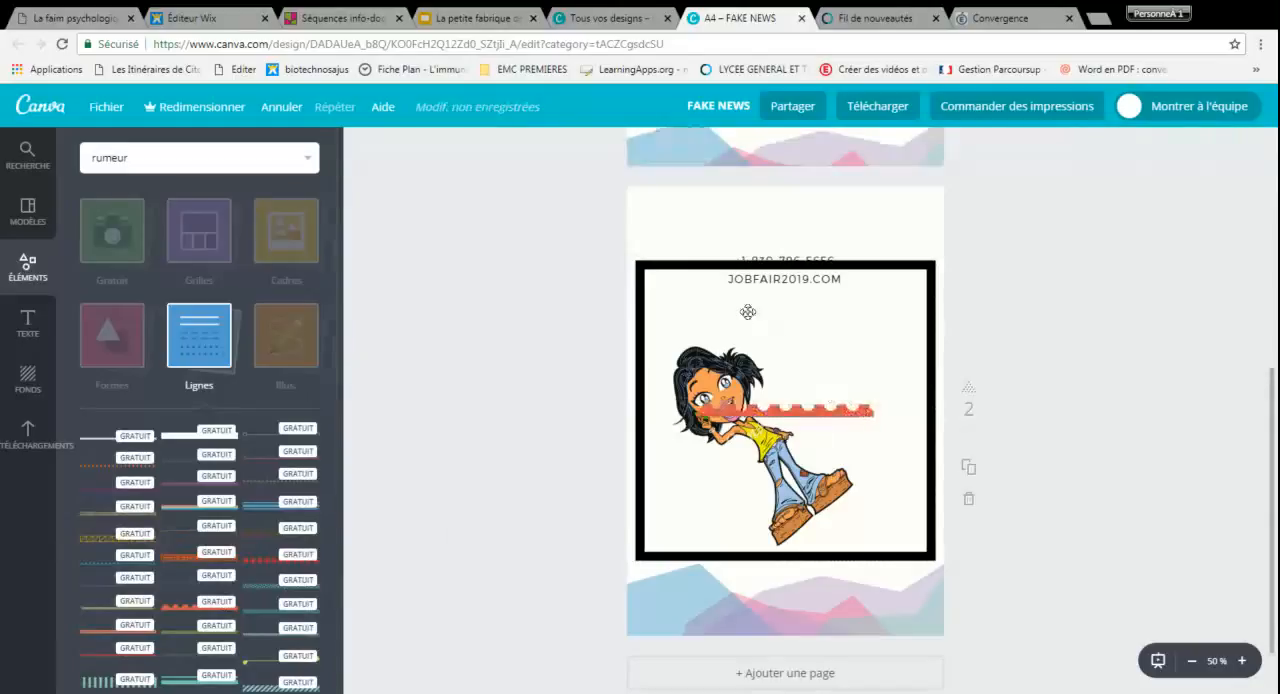
left_click_drag(725, 408, 679, 587)
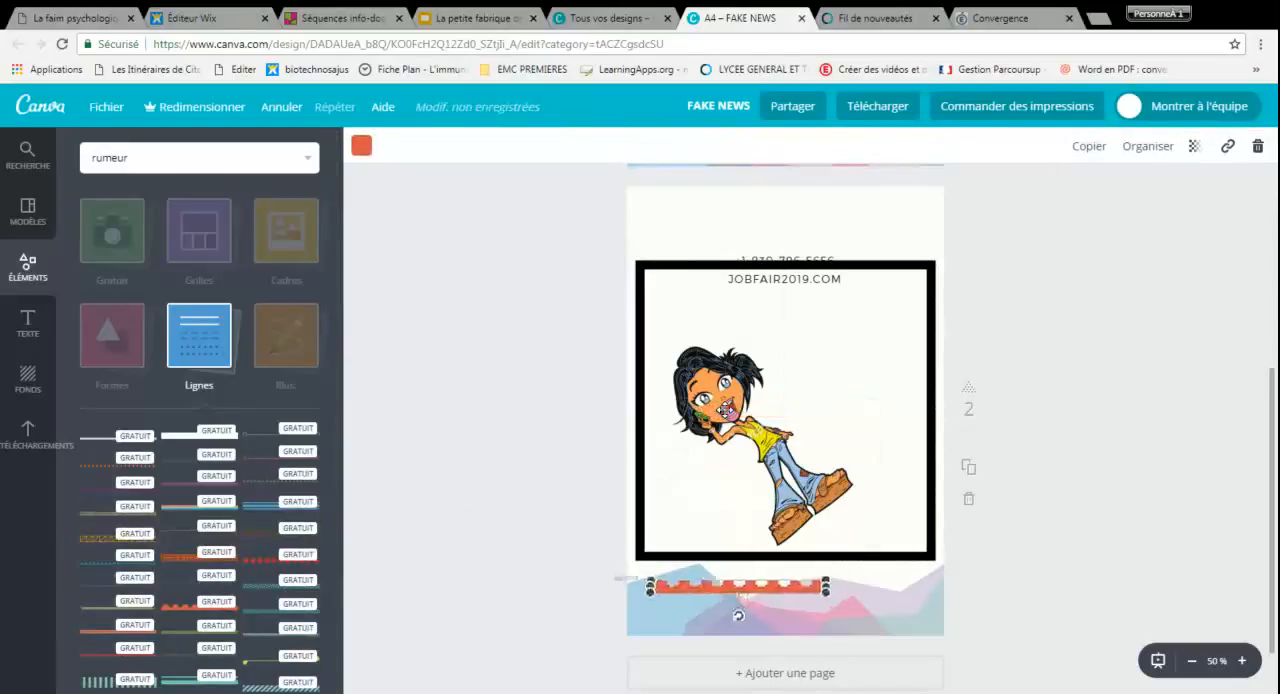
Add the free photo of a person jumping at sunset, shrunk and placed at the top of the second page over the frame's upper edge
left_click(193, 242)
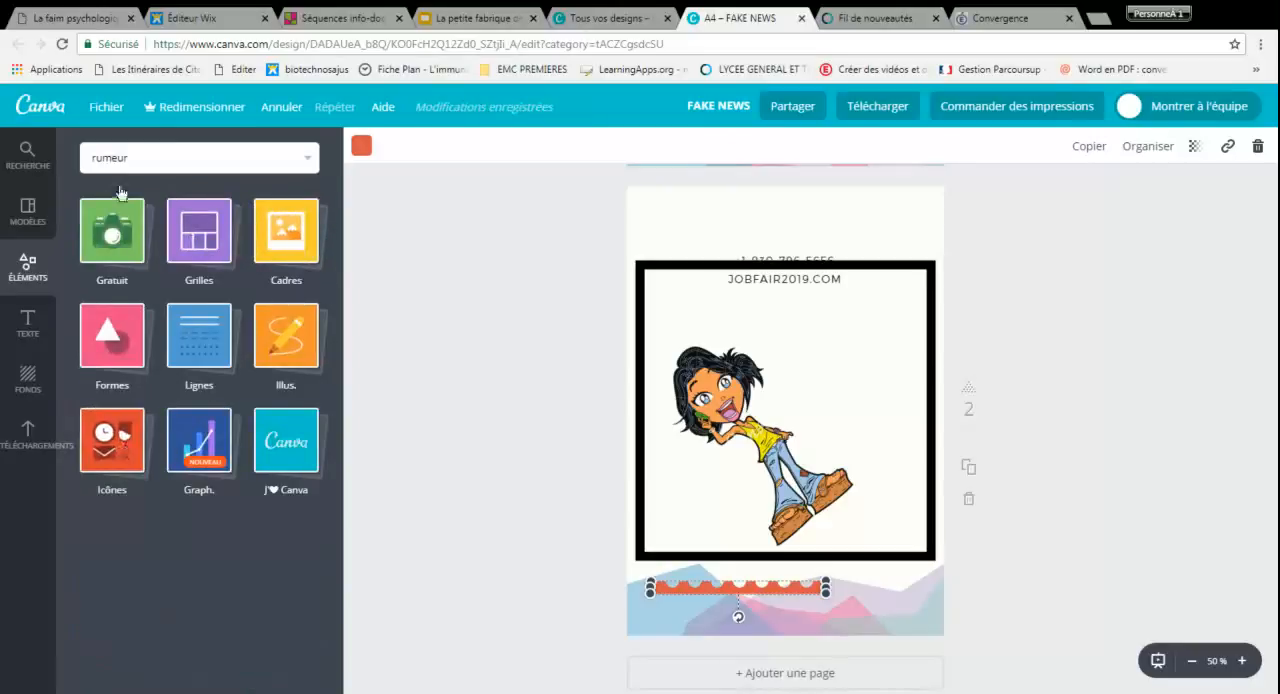
left_click(117, 229)
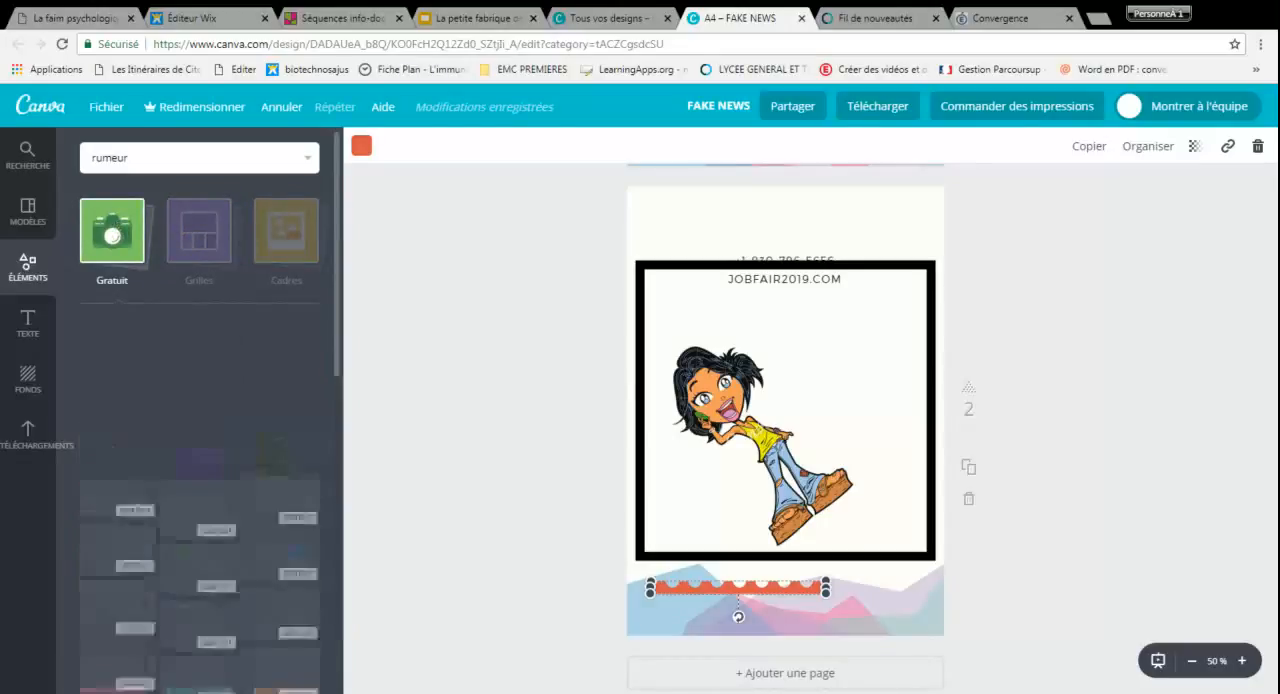
left_click_drag(218, 413, 762, 296)
left_click_drag(640, 314, 772, 286)
left_click_drag(806, 349, 710, 252)
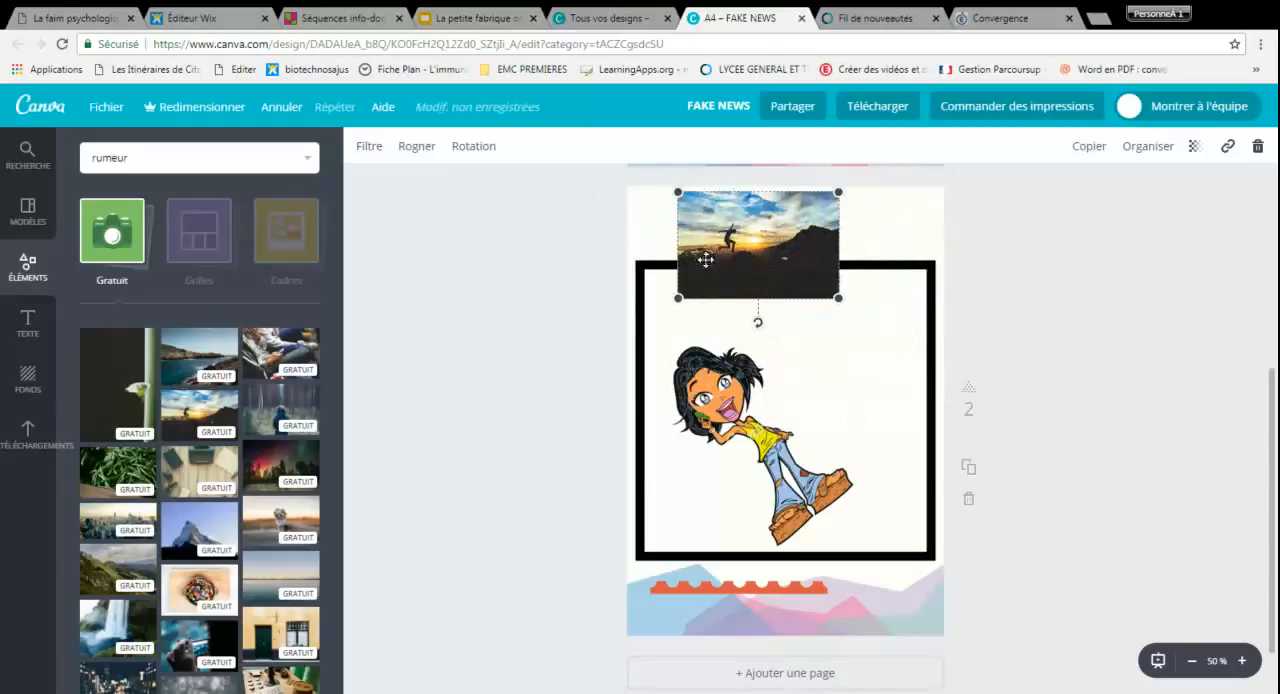
left_click(417, 273)
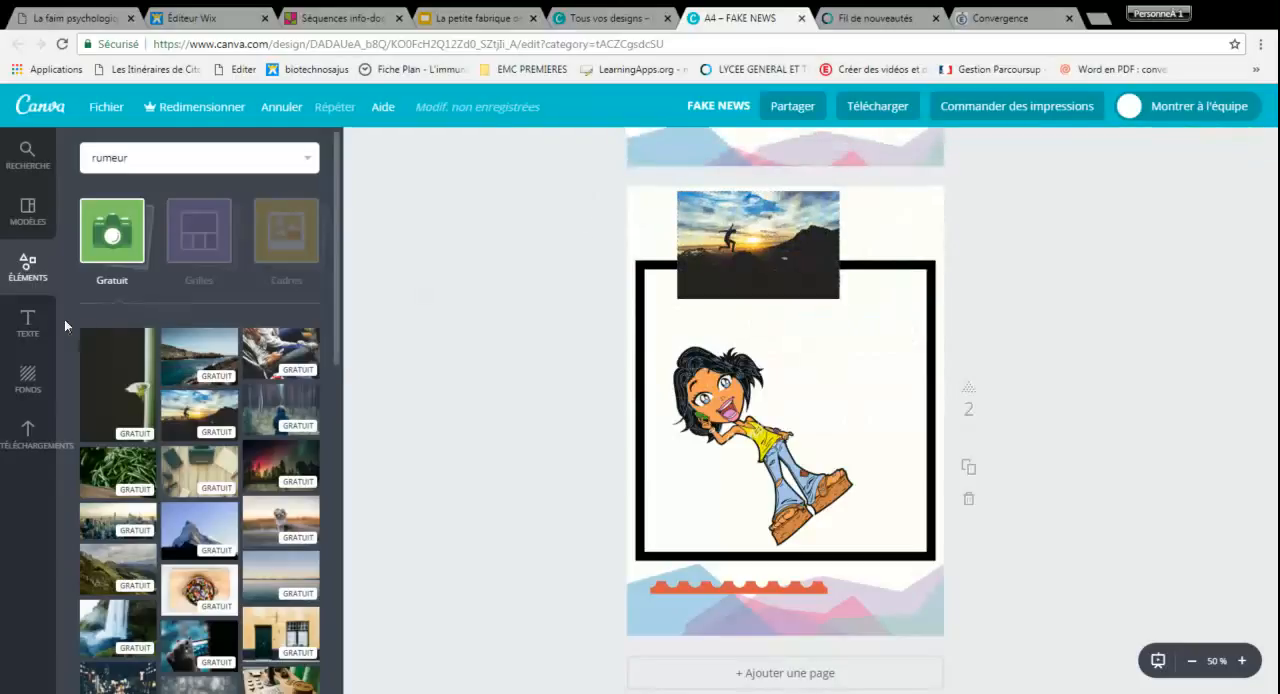
left_click(28, 322)
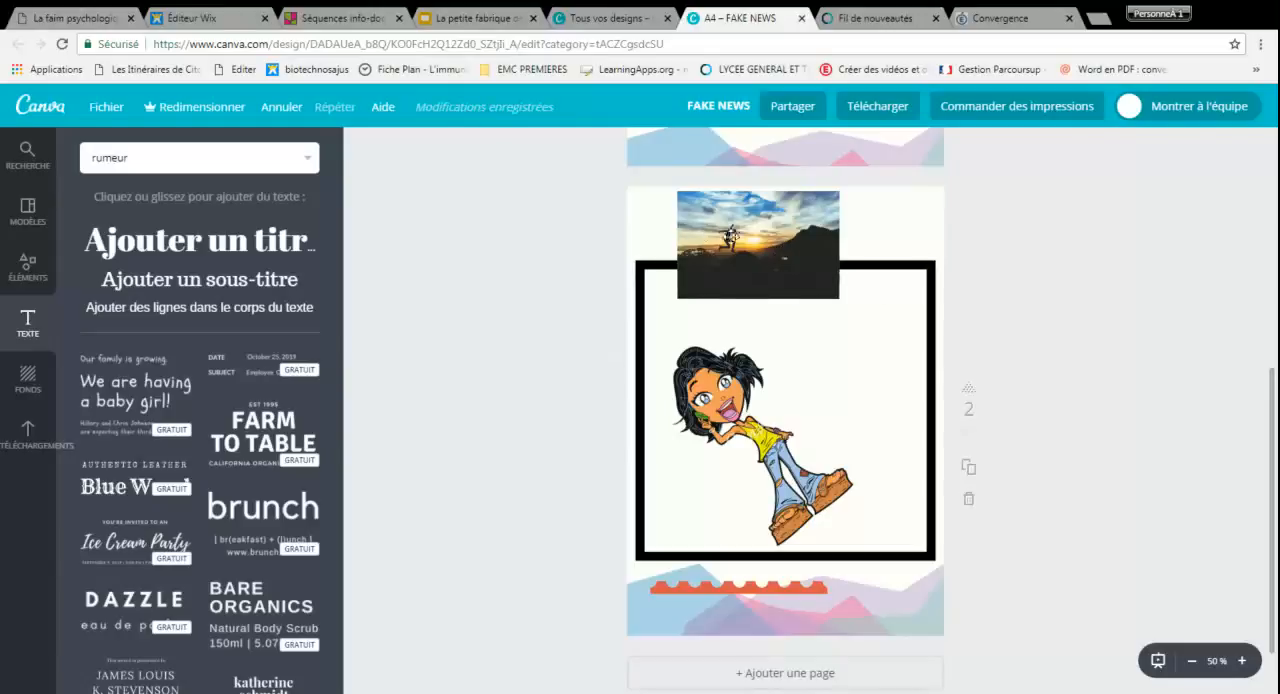
left_click(703, 236)
left_click(30, 149)
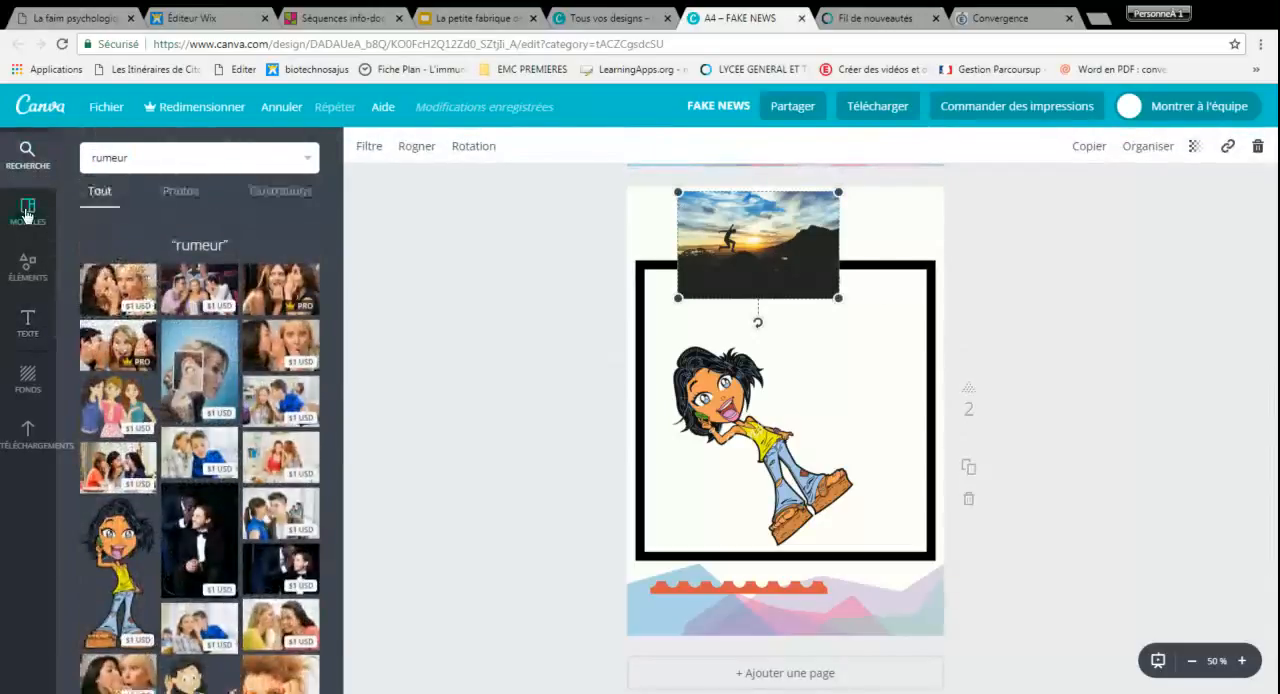
left_click(28, 210)
scroll(766, 330, "up", 5)
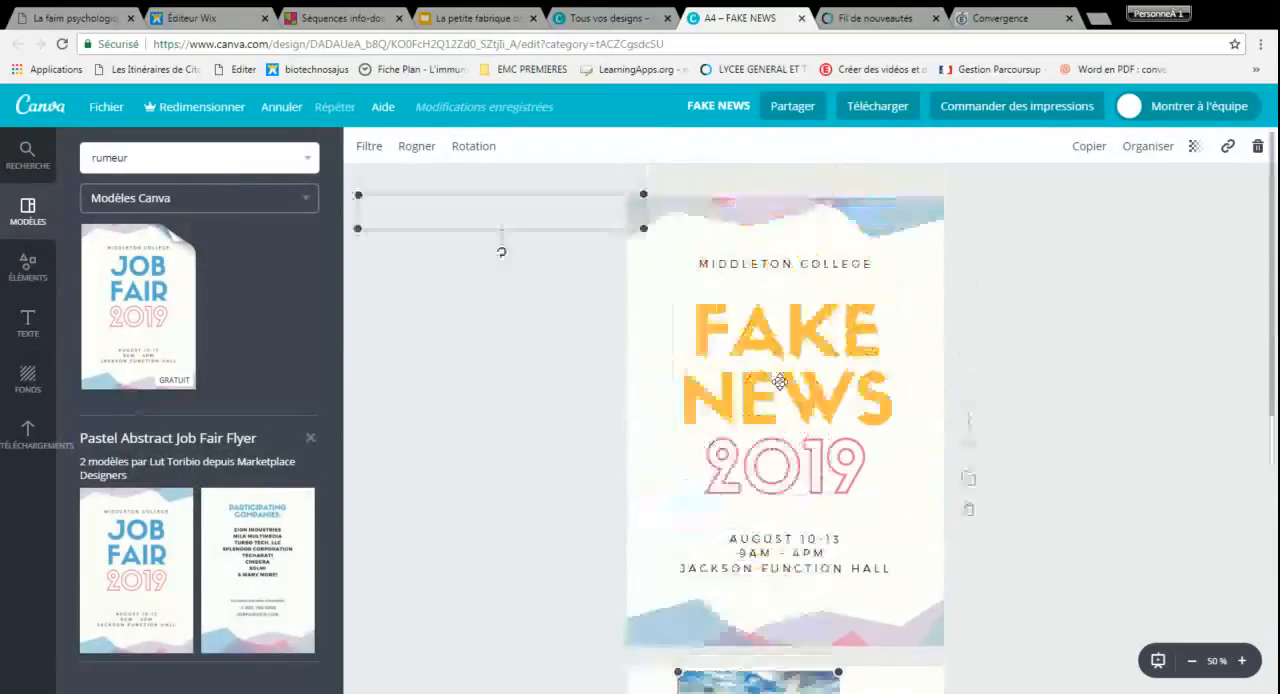
left_click(736, 320)
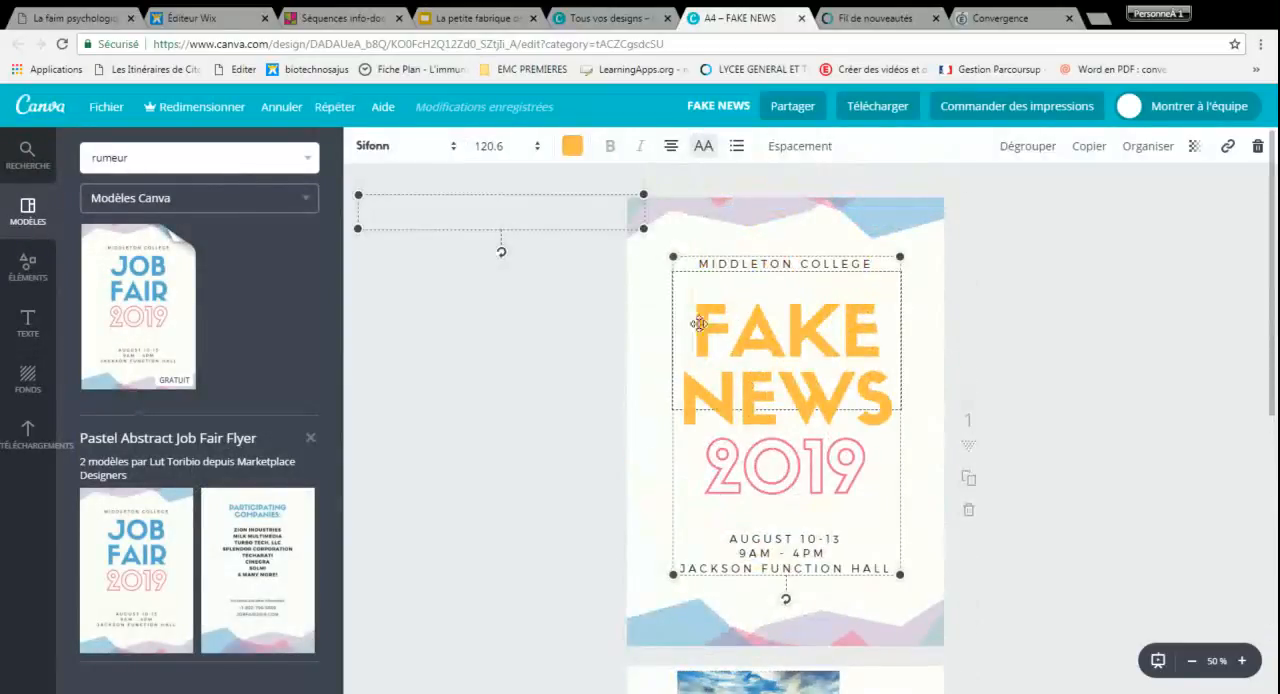
left_click_drag(695, 328, 880, 328)
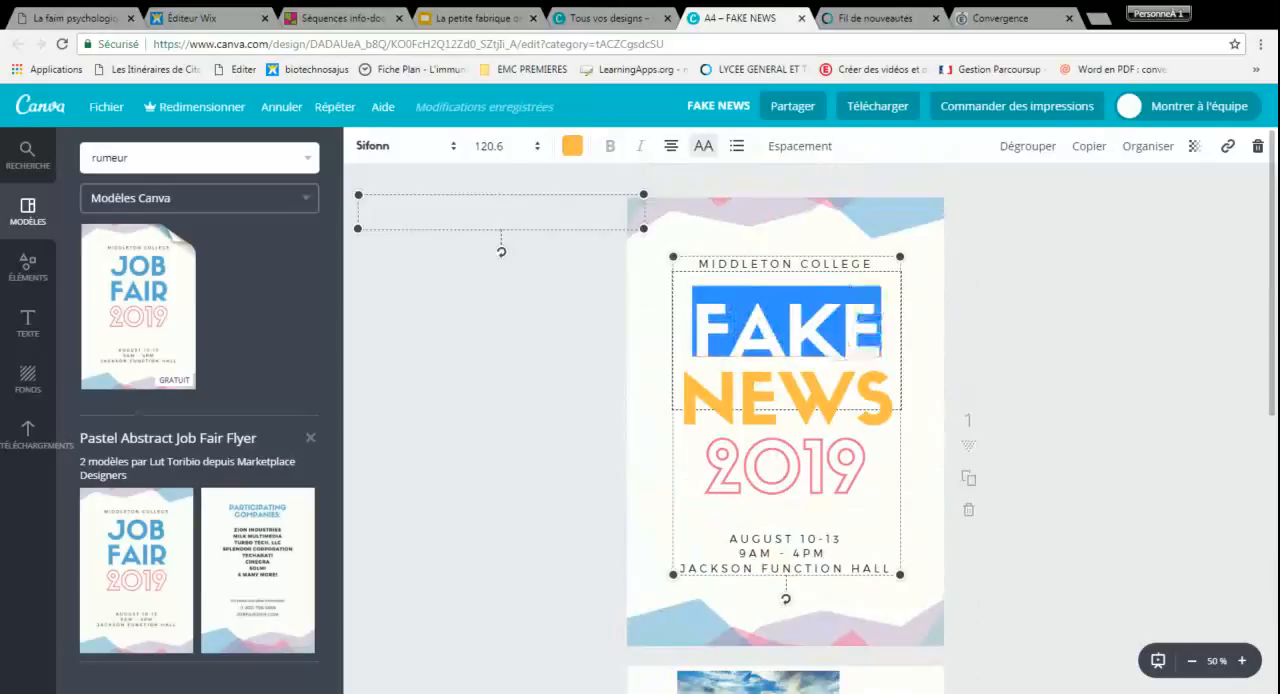
left_click(1227, 148)
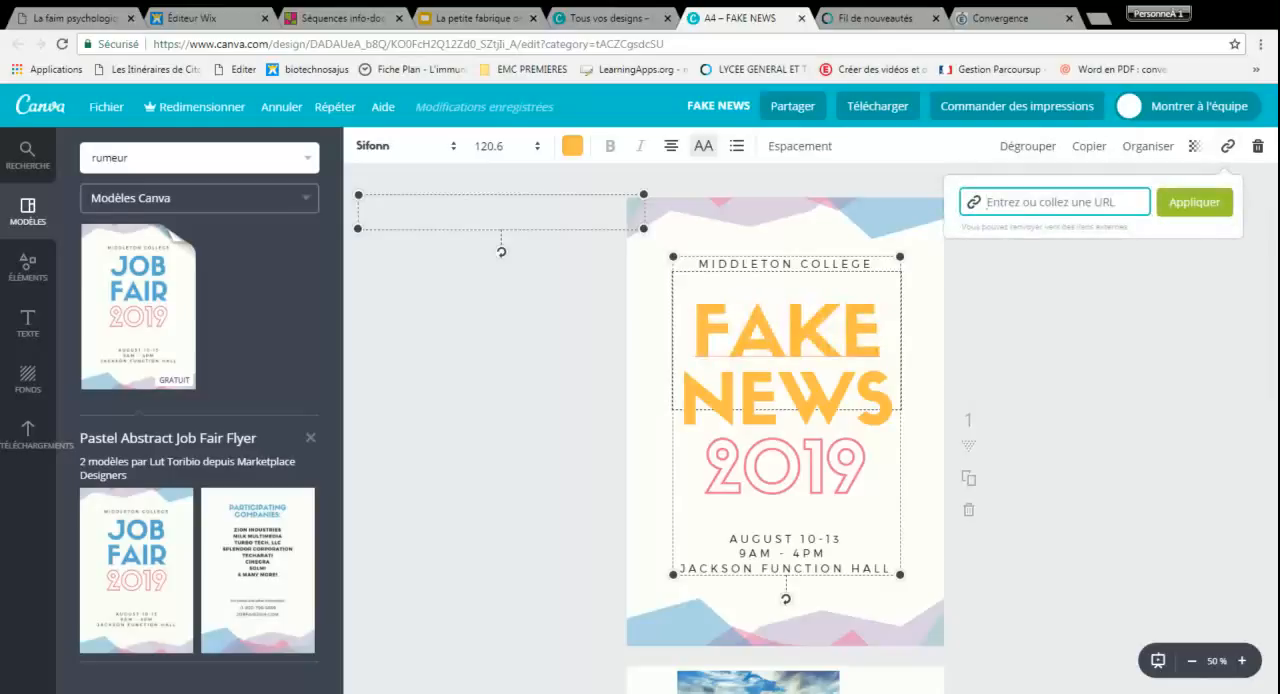
type("htt")
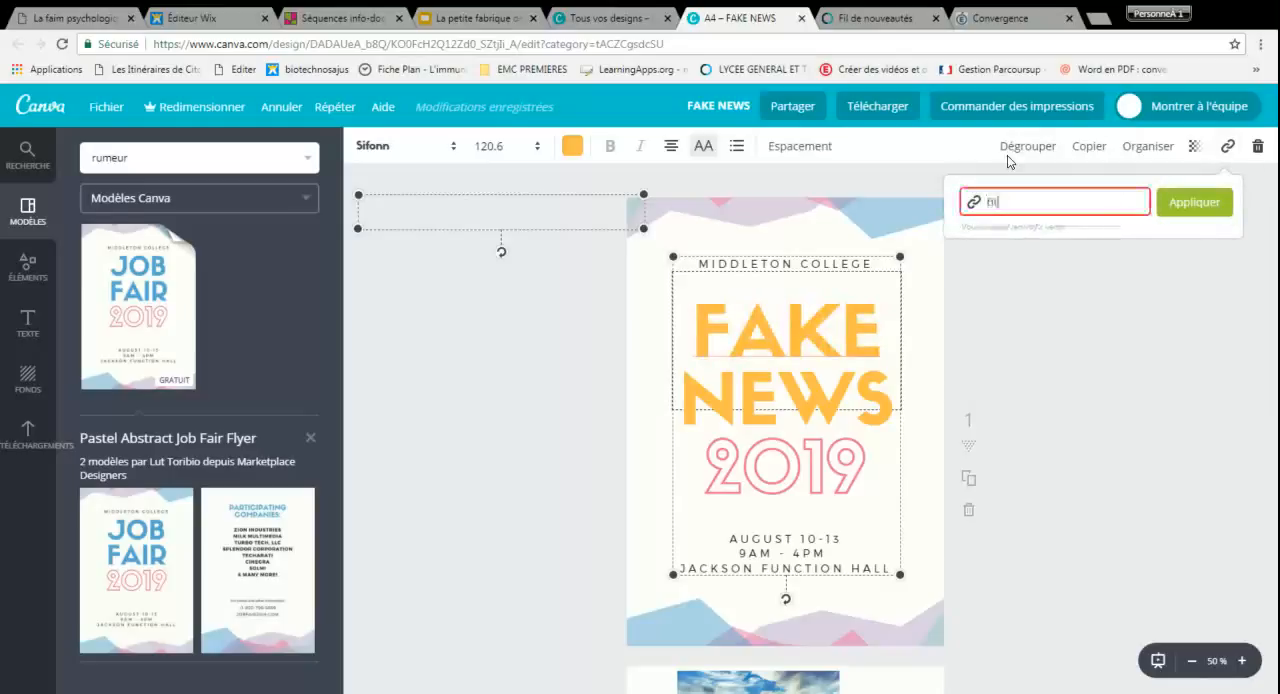
type("p")
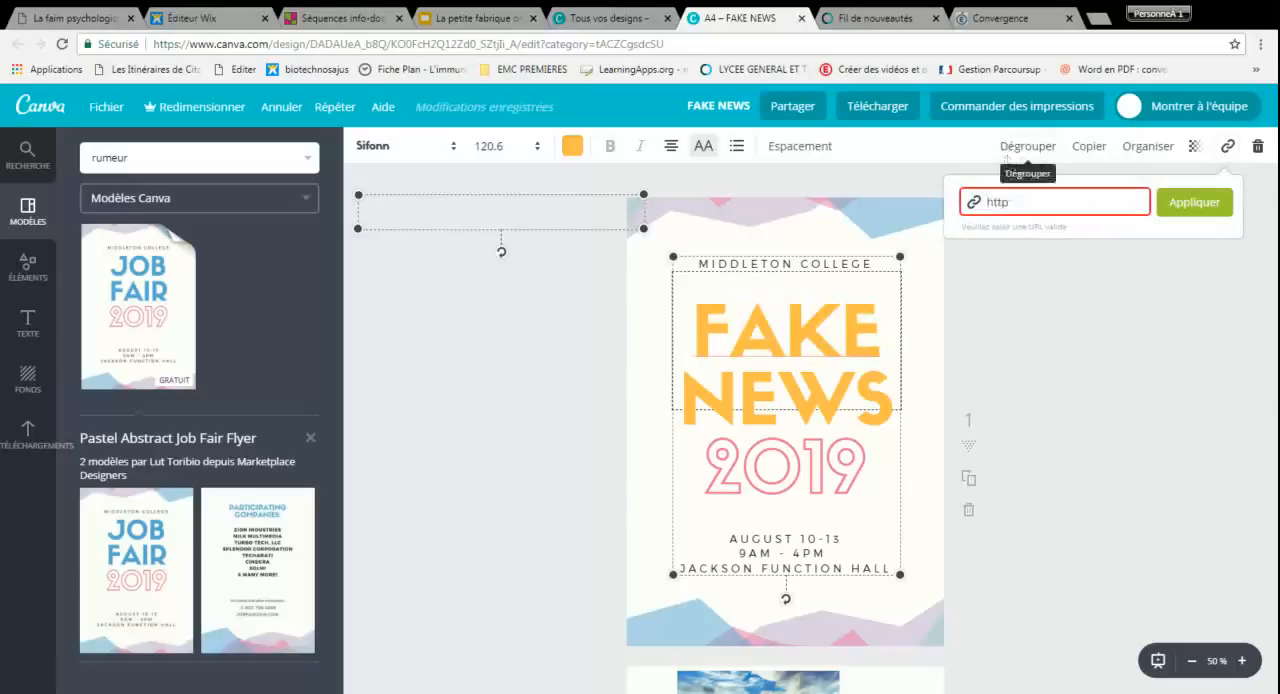
type("://www")
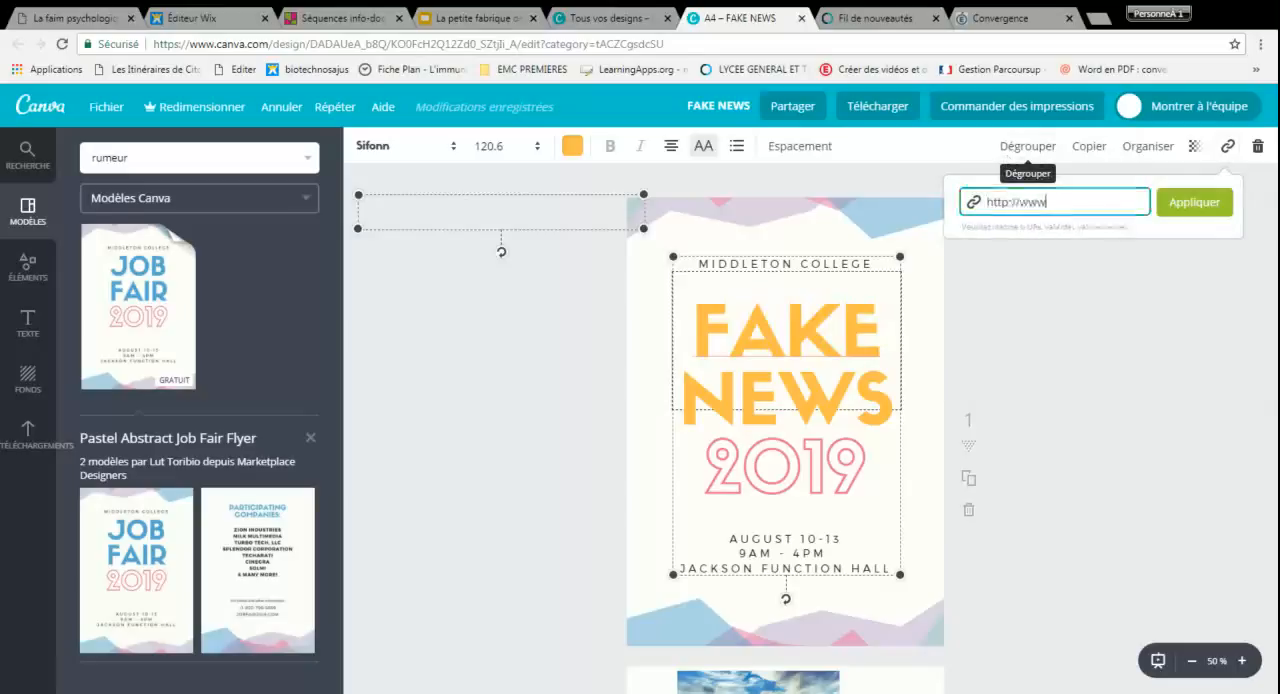
type(".cana")
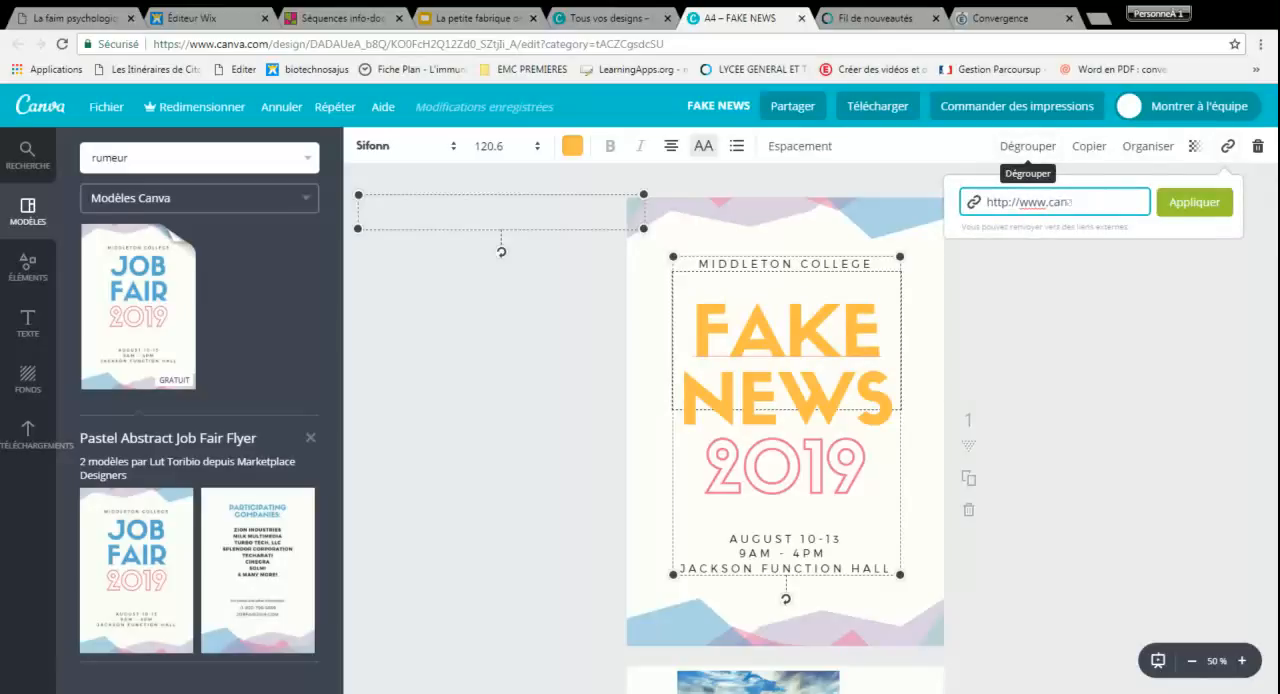
type("v.com")
left_click(1172, 214)
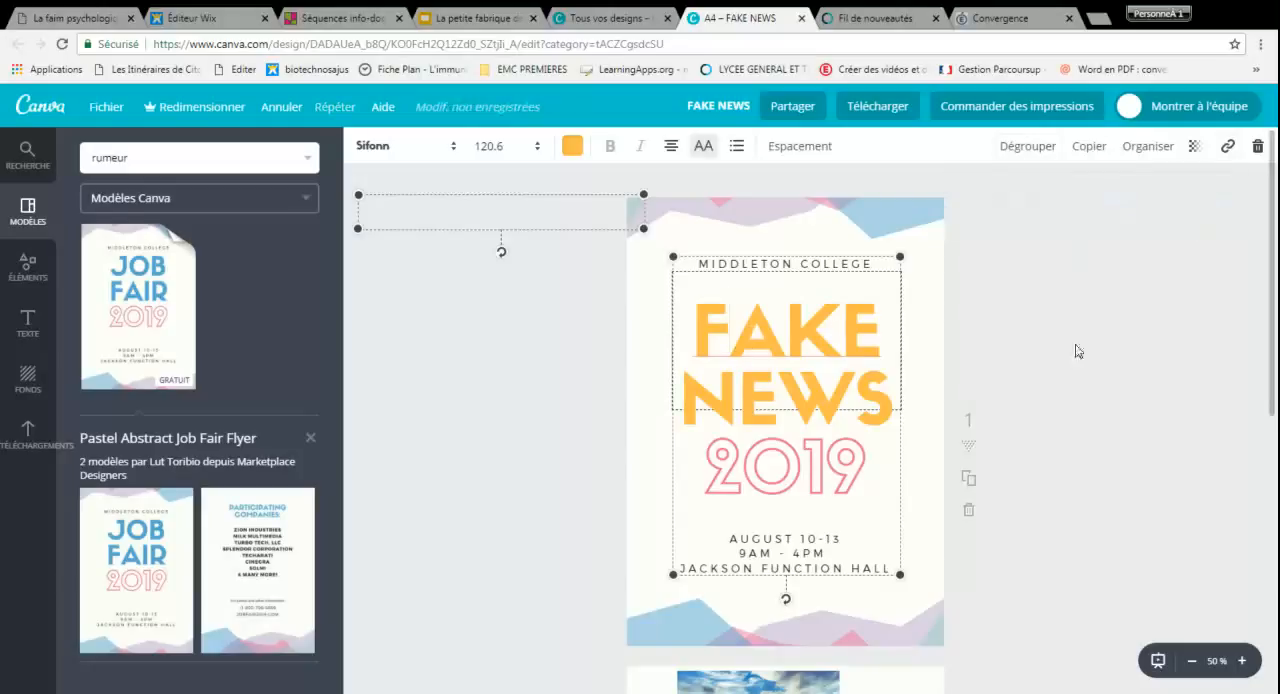
left_click(1005, 380)
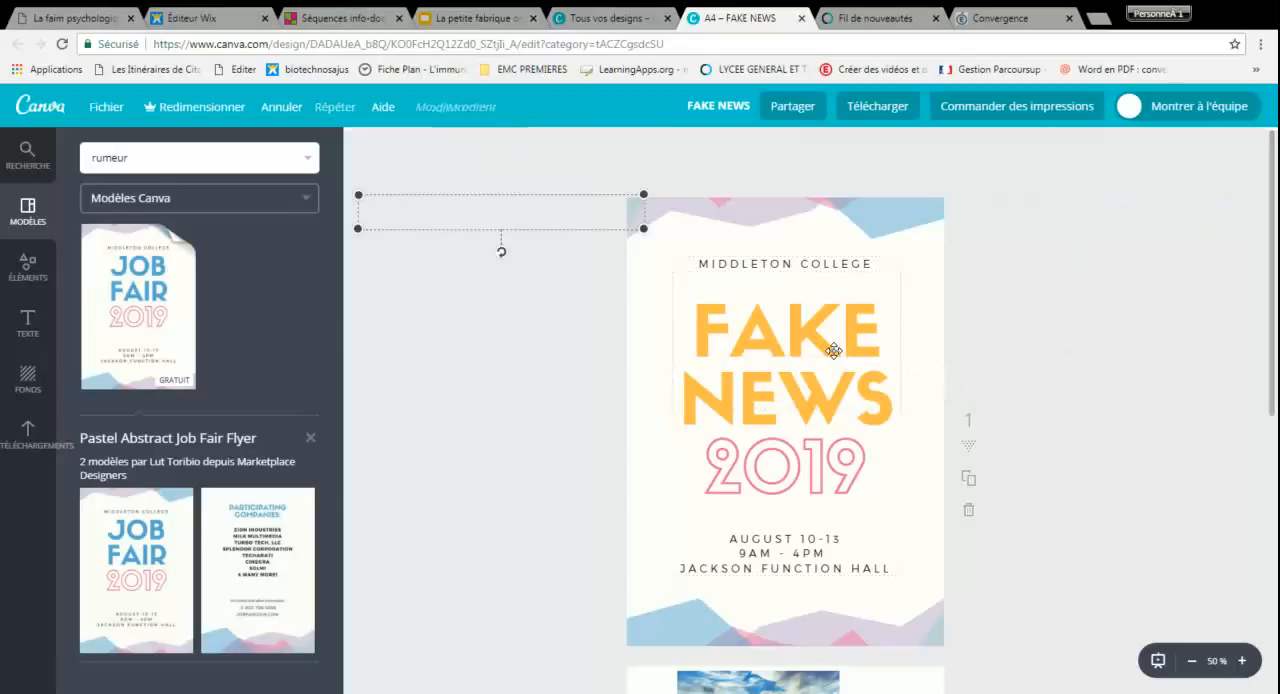
Review the design's sharing options for people, social networks and the link with its edit or view permission, then close the dialog
left_click(808, 109)
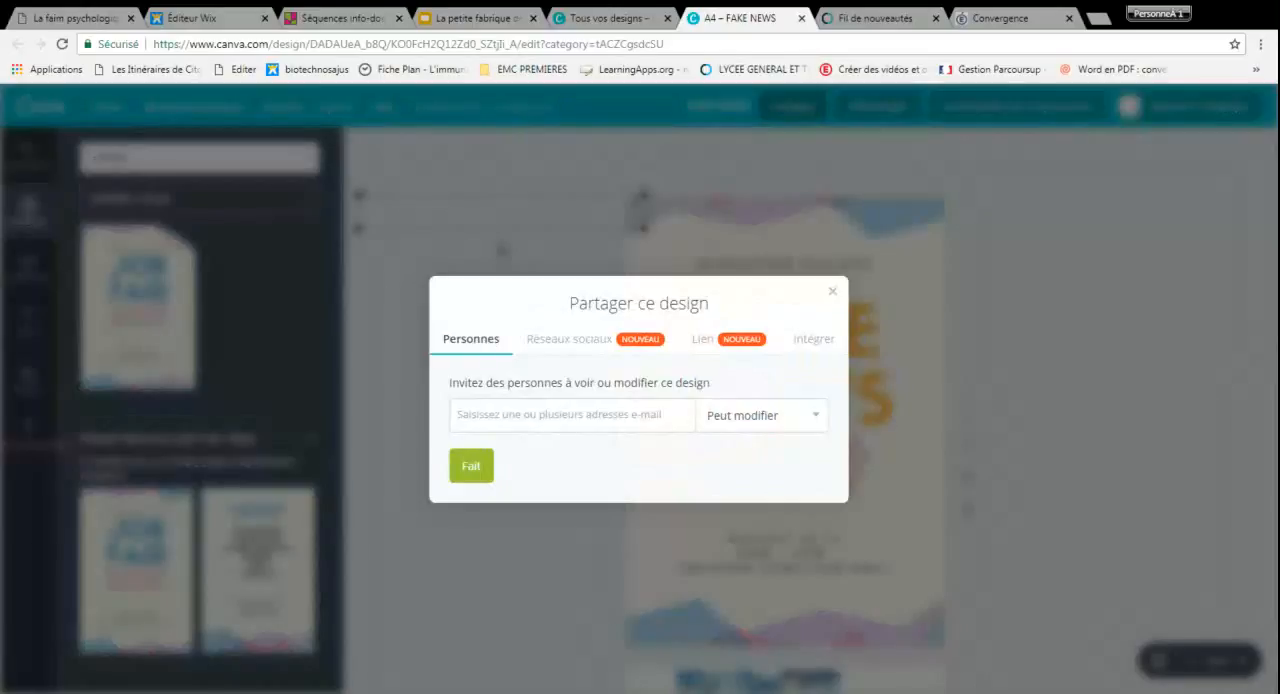
left_click(764, 432)
left_click(764, 432)
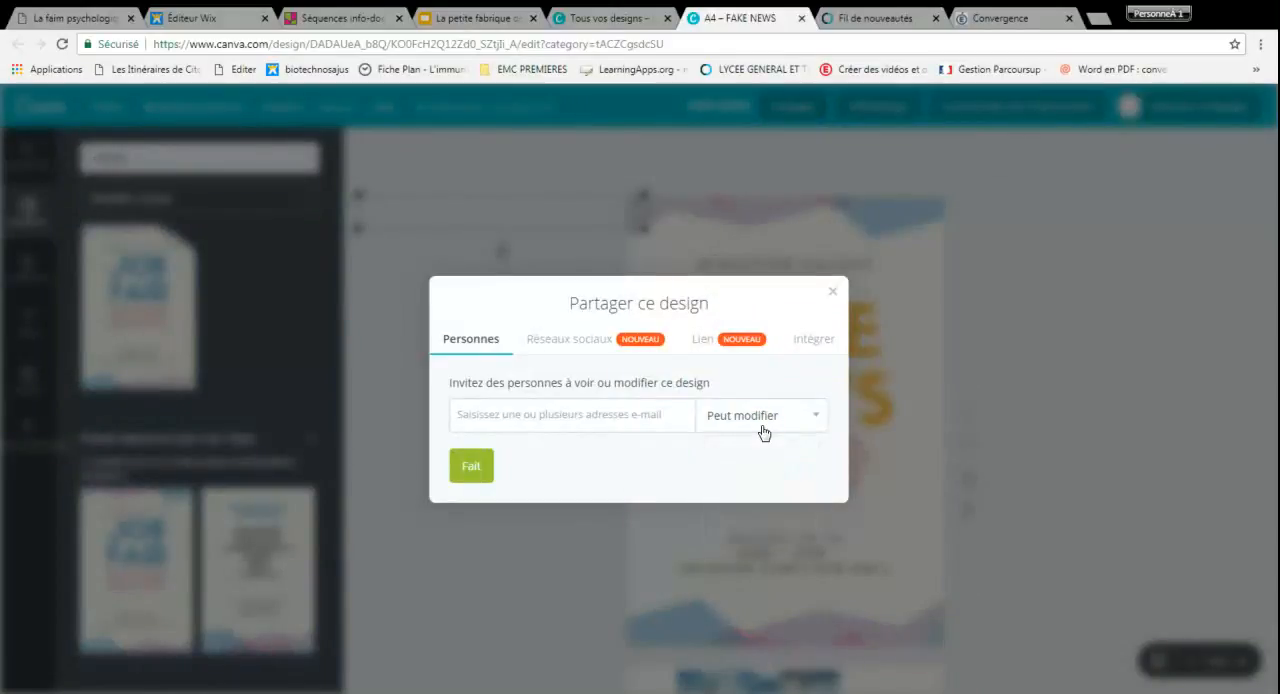
left_click(585, 345)
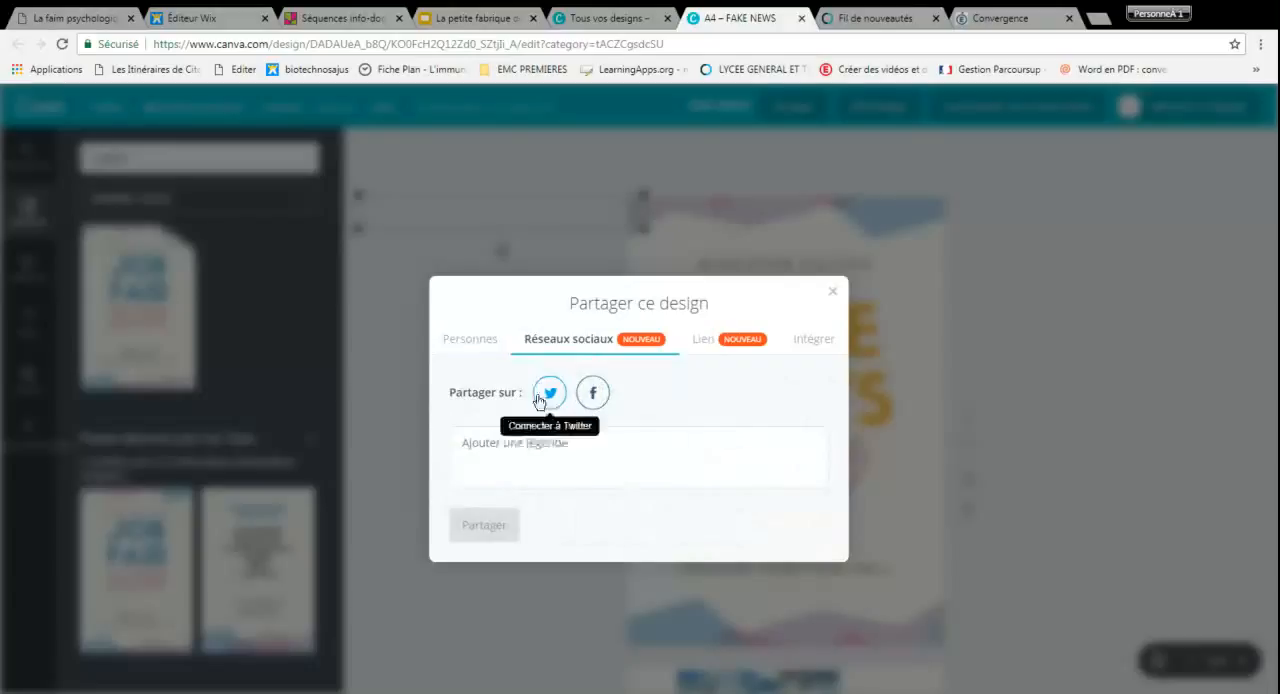
left_click(718, 340)
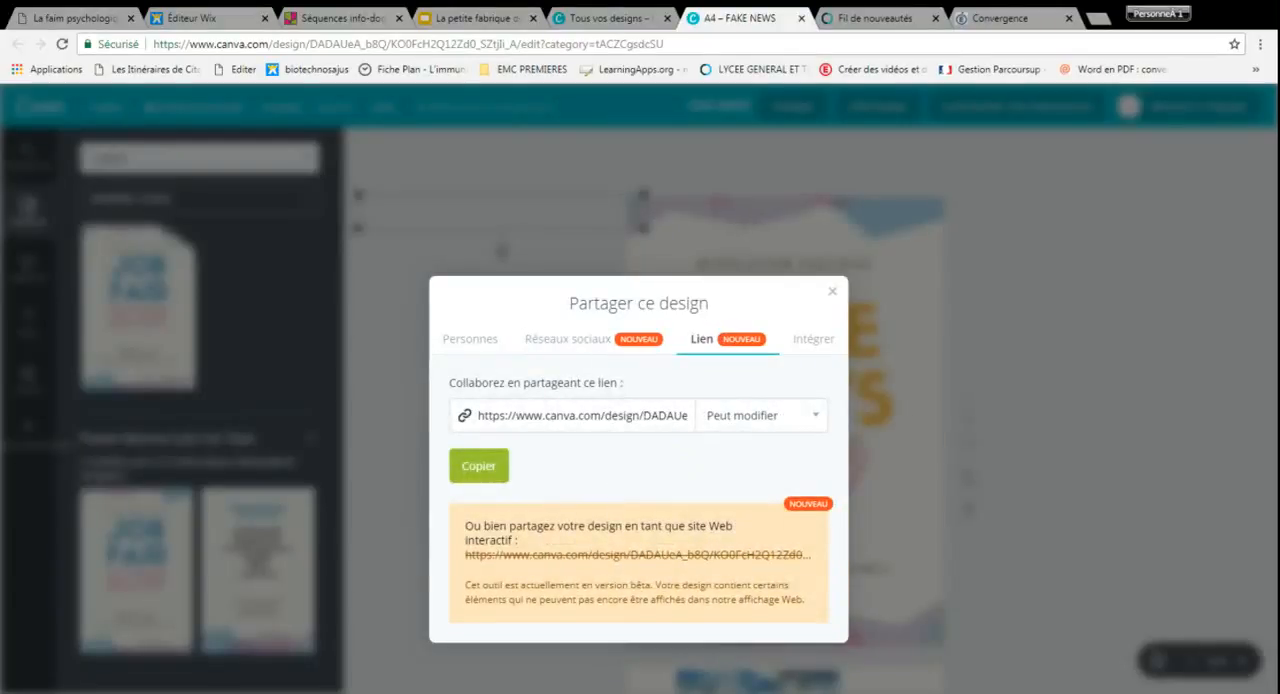
left_click(810, 418)
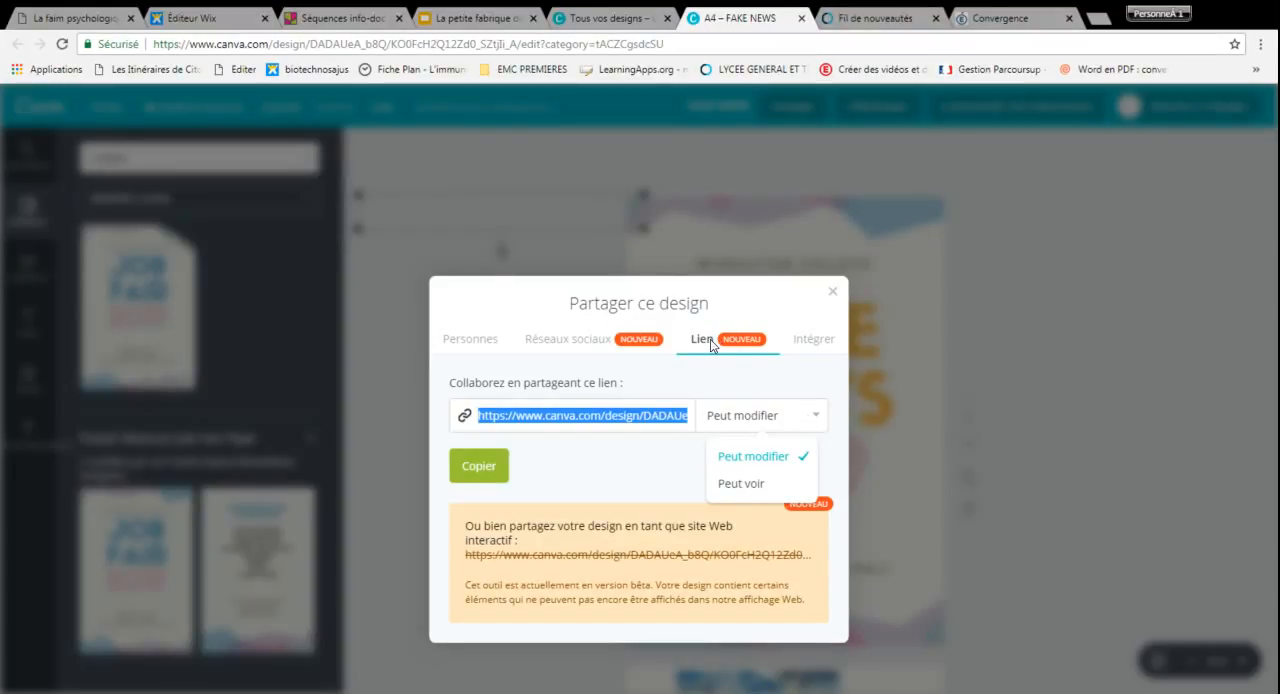
left_click(983, 379)
left_click(832, 291)
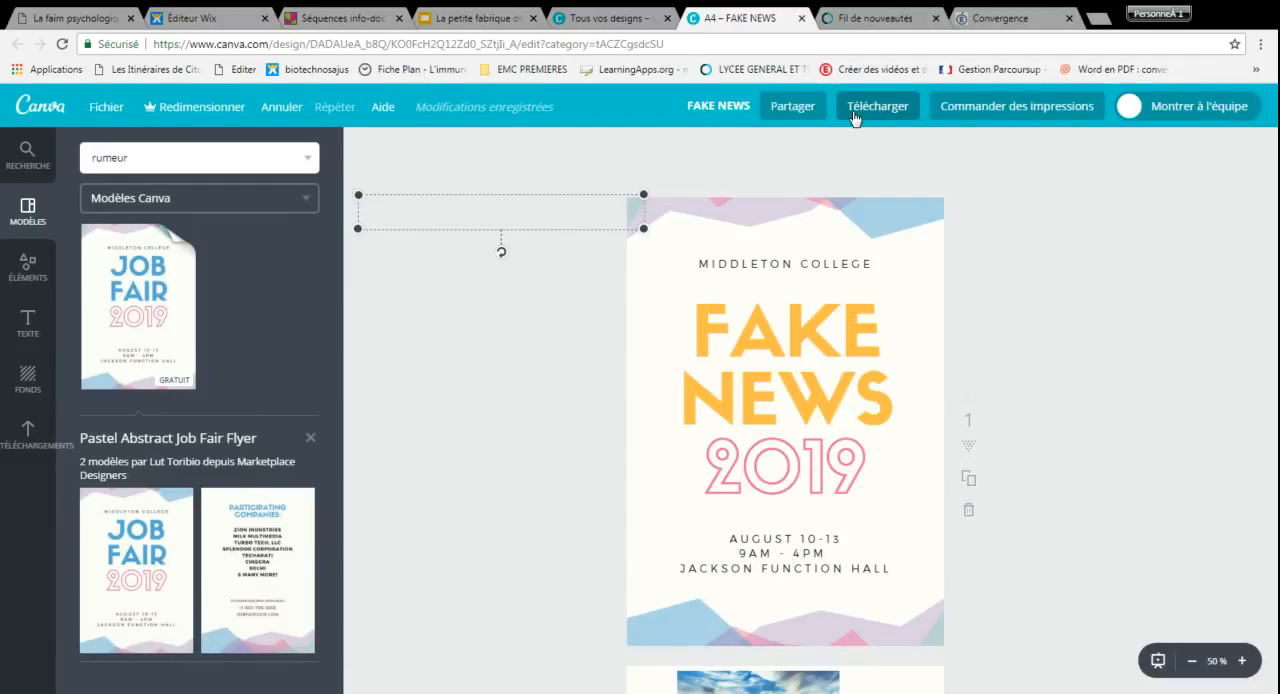
Check the download file options and the print order options without downloading or ordering anything
left_click(855, 112)
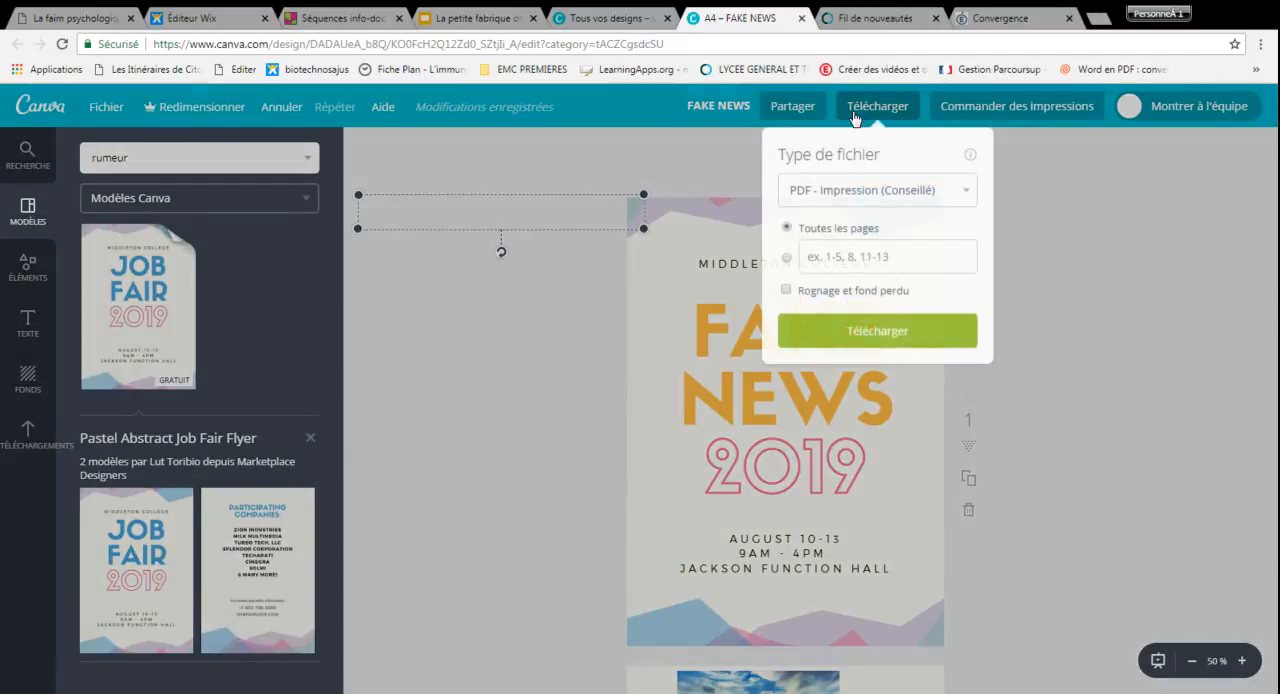
left_click(1070, 305)
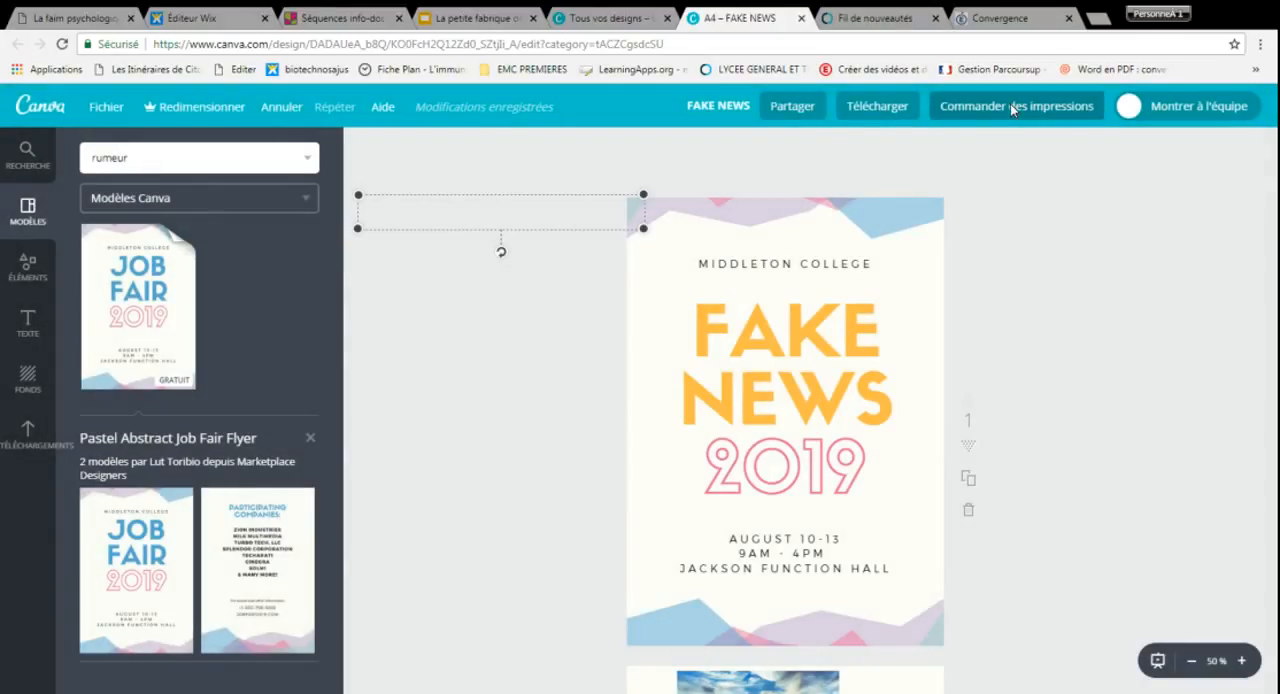
left_click(1011, 105)
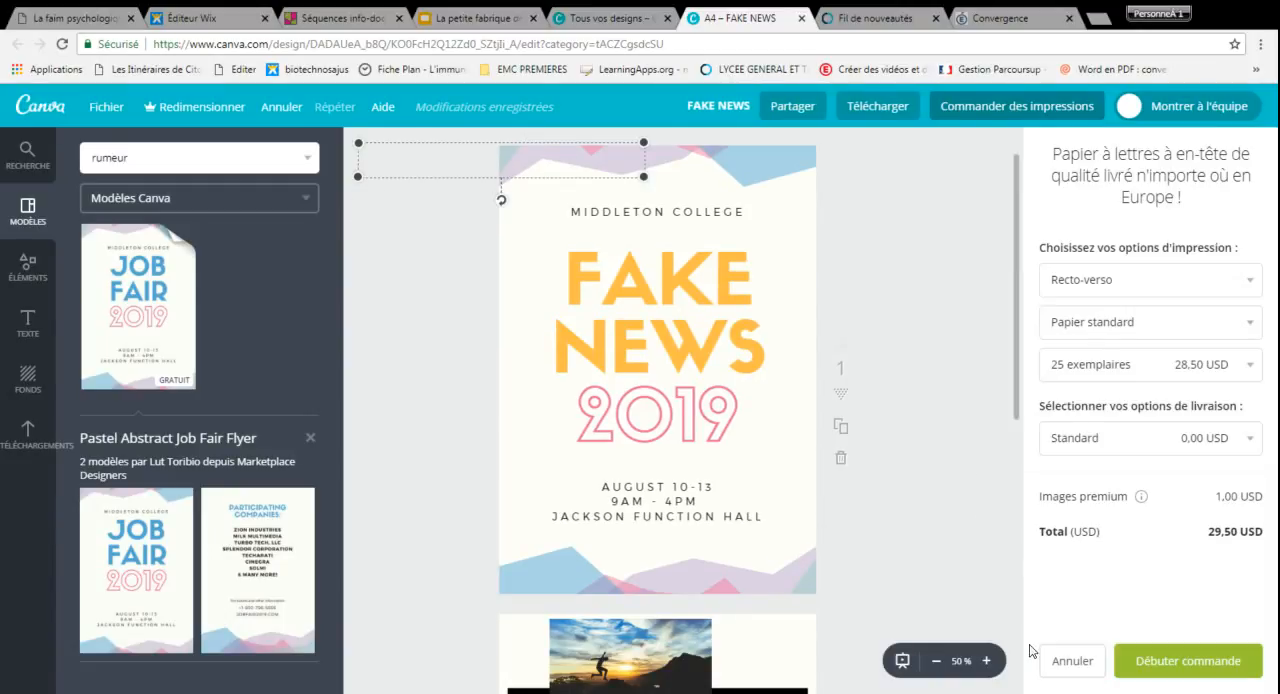
left_click(1069, 669)
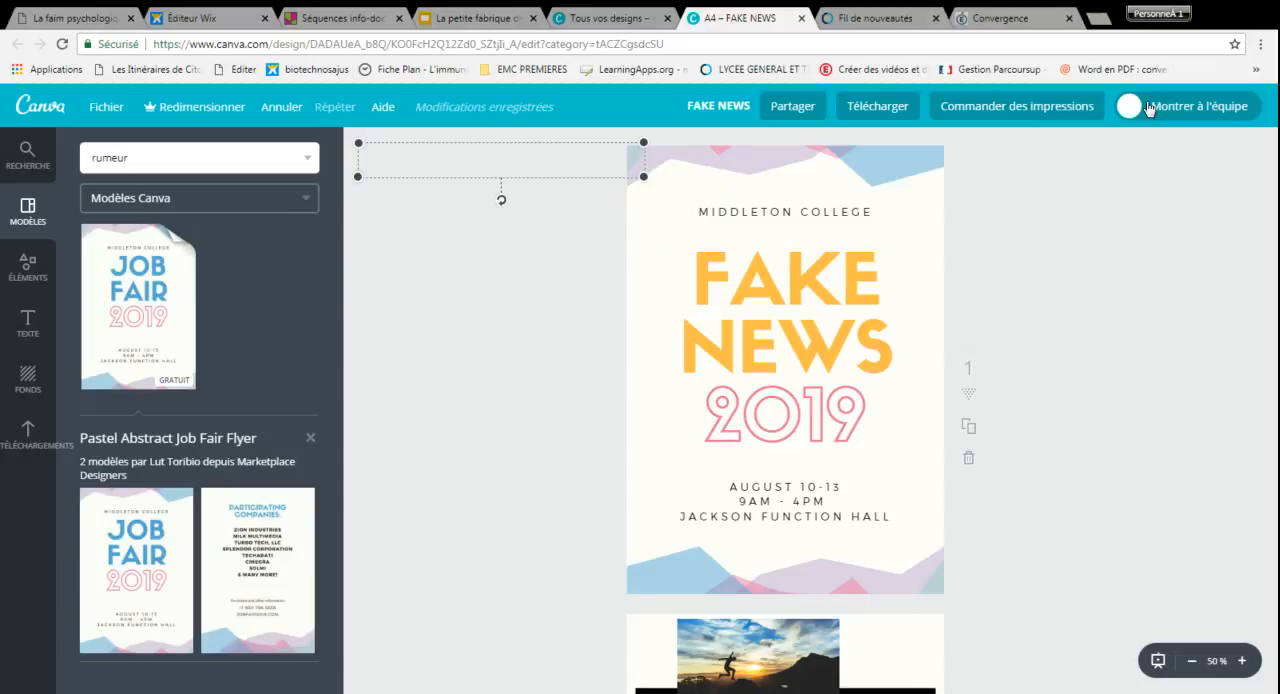